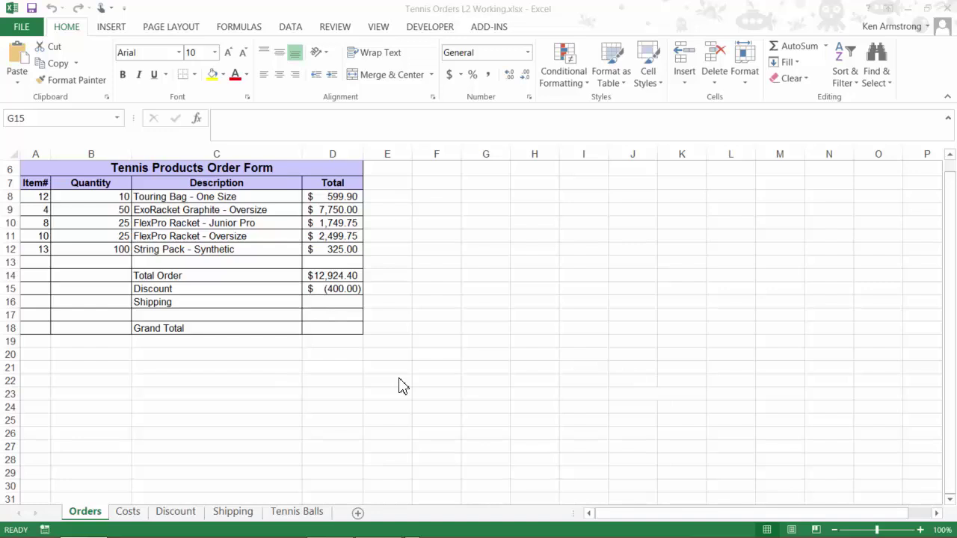
# Step: Select the Shipping amount cell D16 on the Orders sheet
pyautogui.click(323, 304)
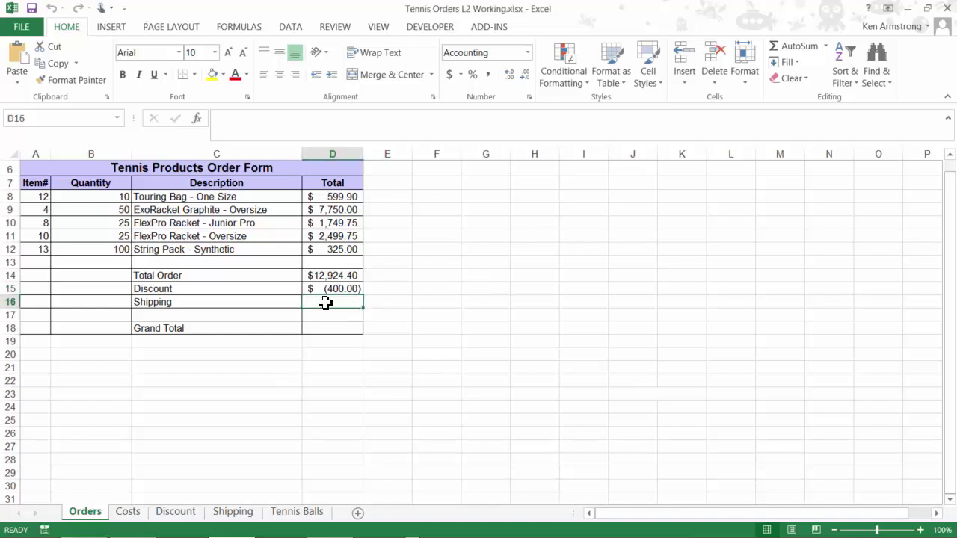
pyautogui.click(238, 513)
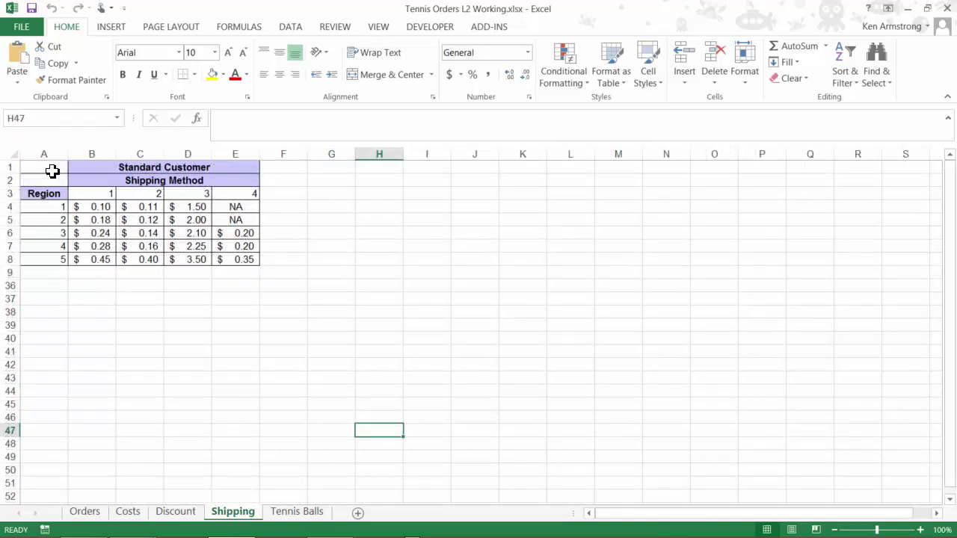
pyautogui.moveTo(52, 171); pyautogui.dragTo(197, 258)
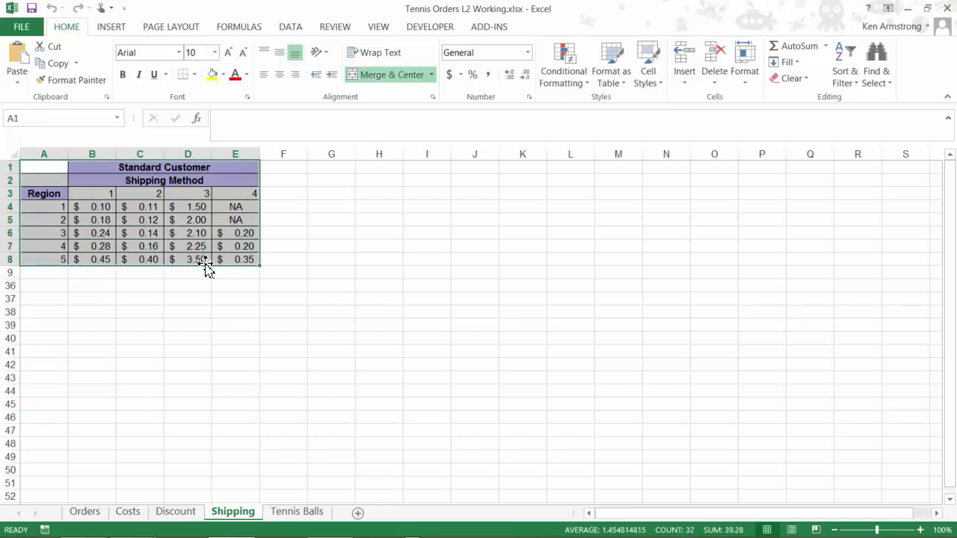
pyautogui.click(228, 259)
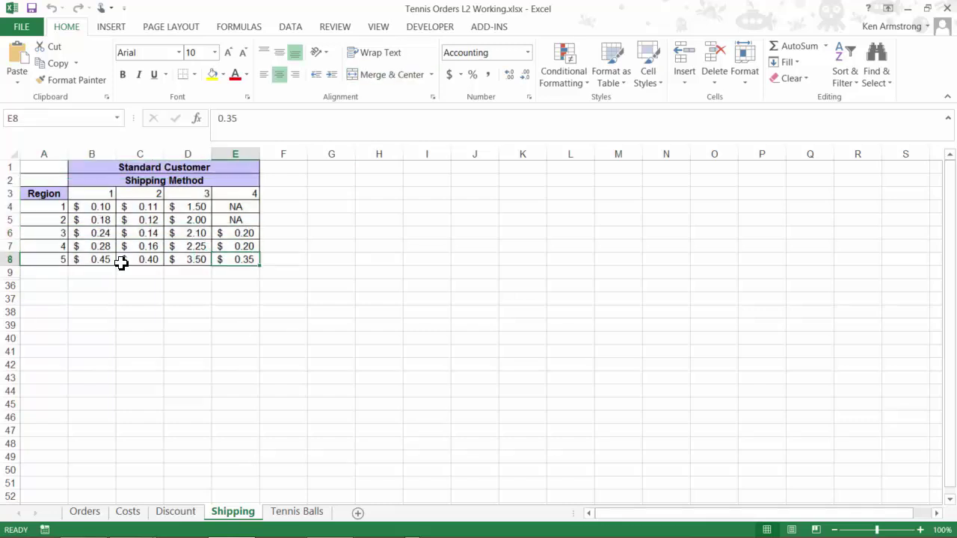
pyautogui.moveTo(92, 207); pyautogui.dragTo(225, 262)
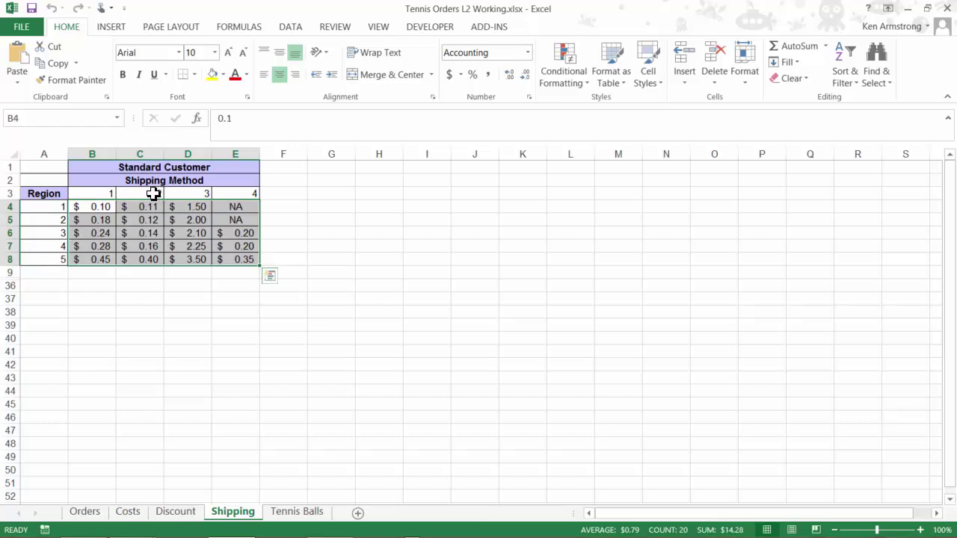
pyautogui.moveTo(152, 193); pyautogui.dragTo(140, 259)
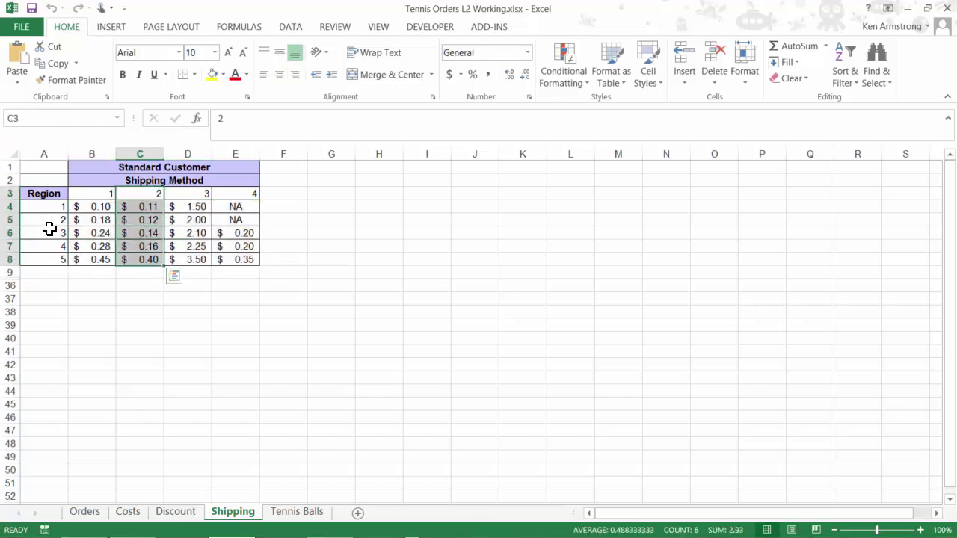
pyautogui.moveTo(58, 233); pyautogui.dragTo(228, 233)
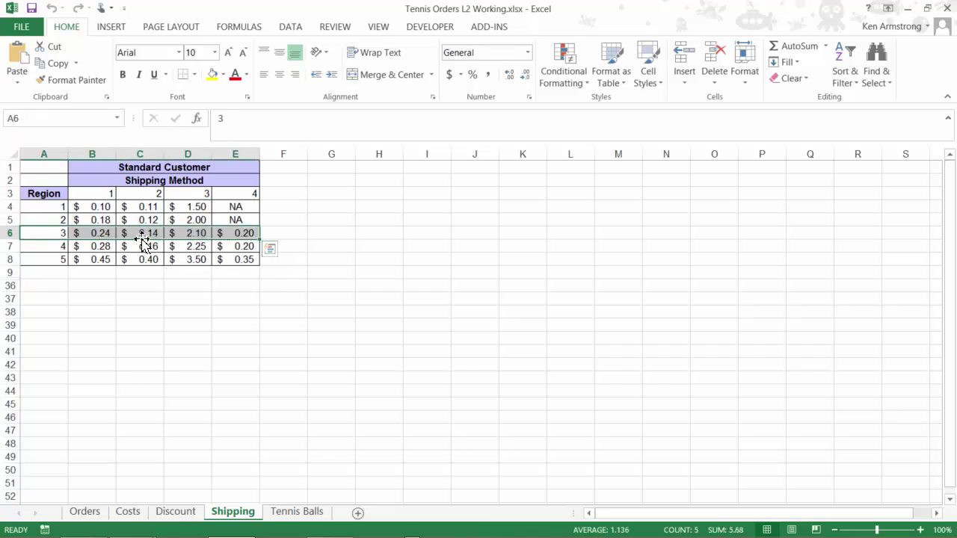
pyautogui.click(142, 236)
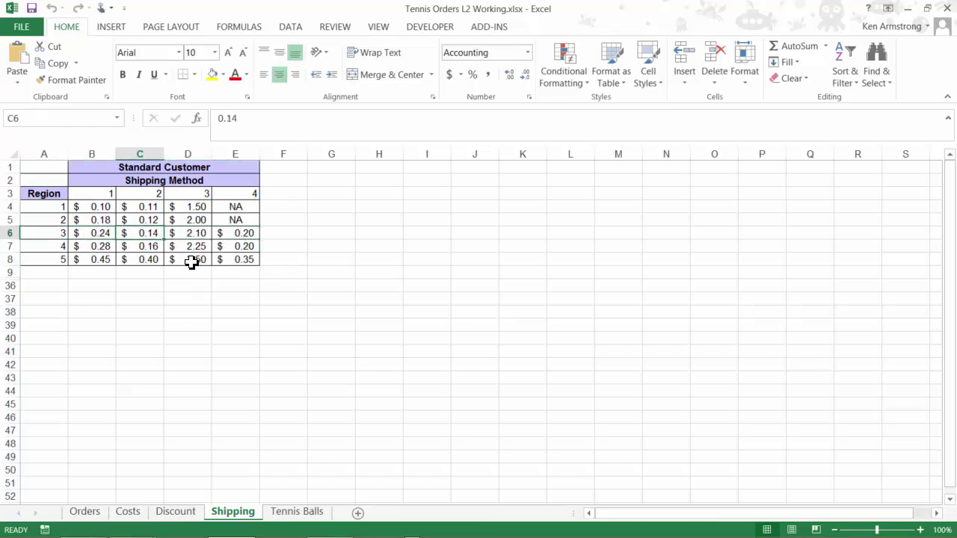
pyautogui.click(200, 196)
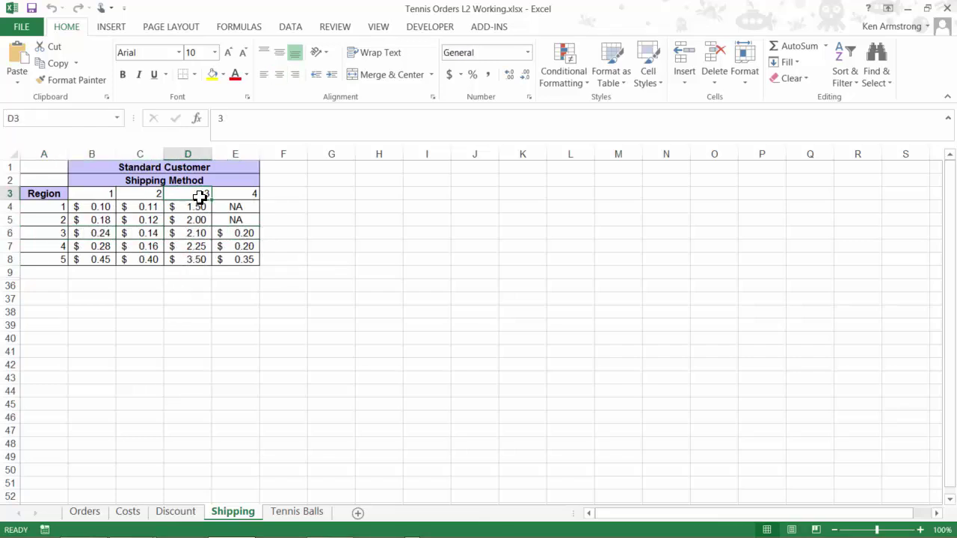
pyautogui.press('Down')
pyautogui.press('Down')
pyautogui.click(197, 259)
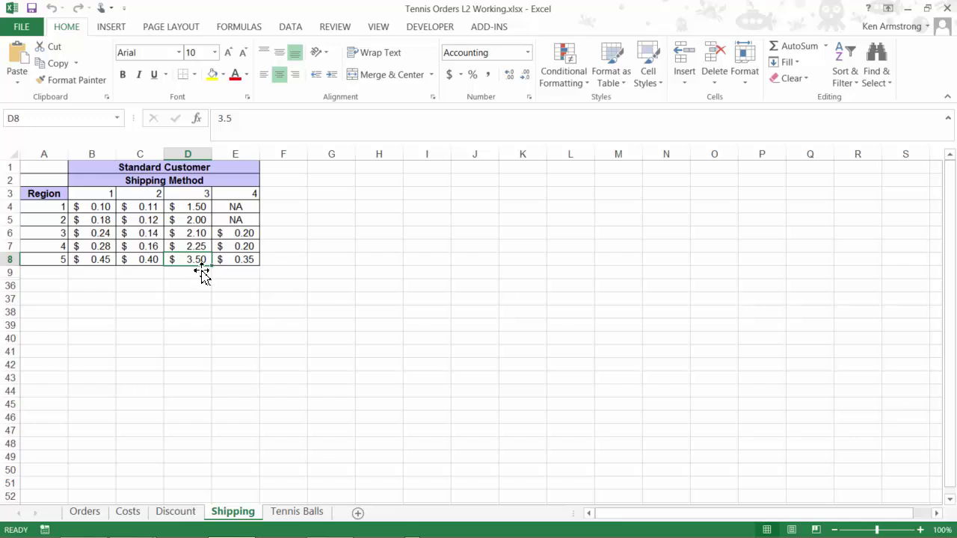
pyautogui.moveTo(199, 195); pyautogui.dragTo(191, 256)
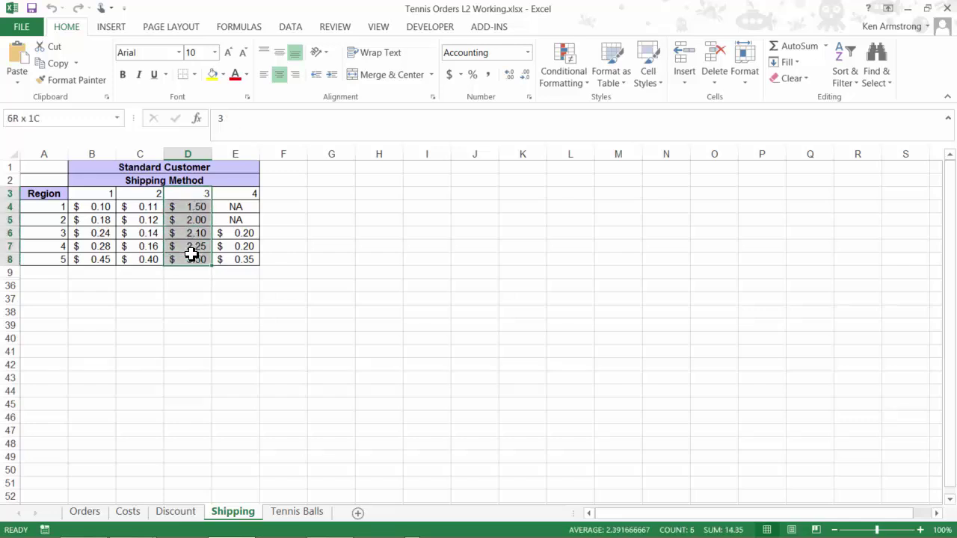
pyautogui.click(213, 74)
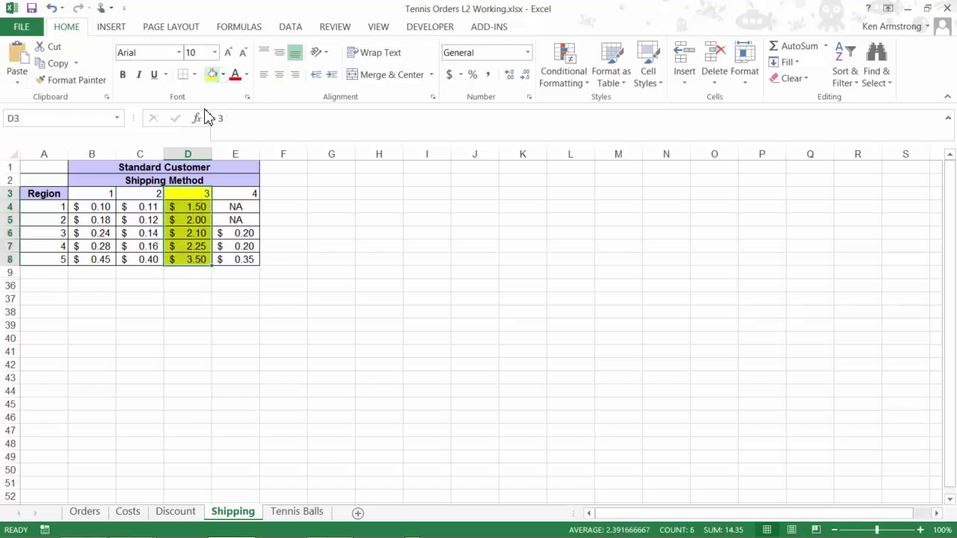
pyautogui.moveTo(58, 262); pyautogui.dragTo(240, 260)
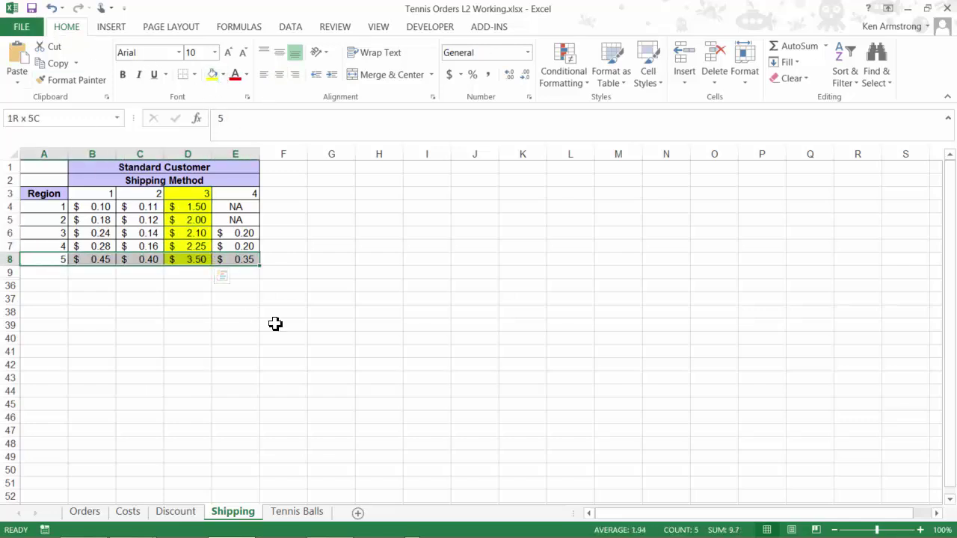
pyautogui.click(213, 74)
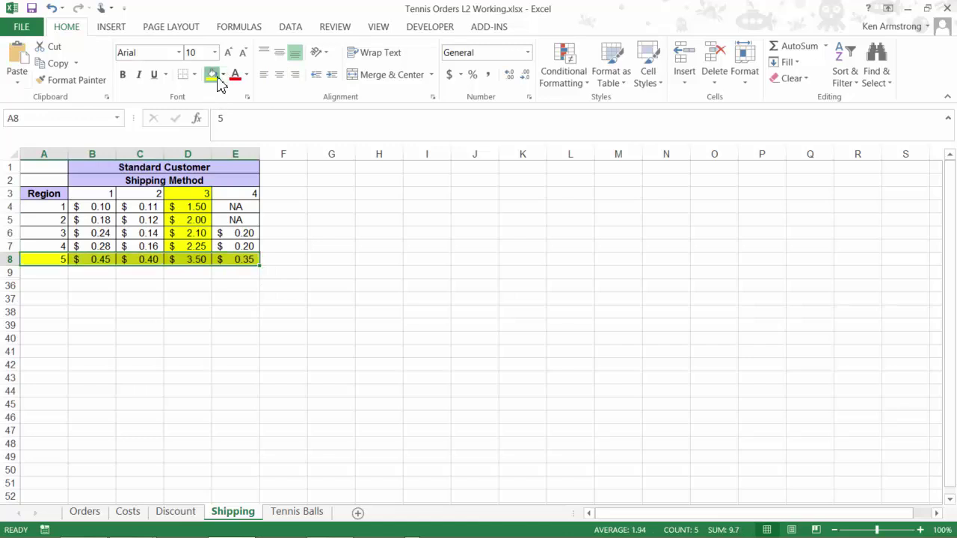
pyautogui.click(192, 258)
pyautogui.click(222, 74)
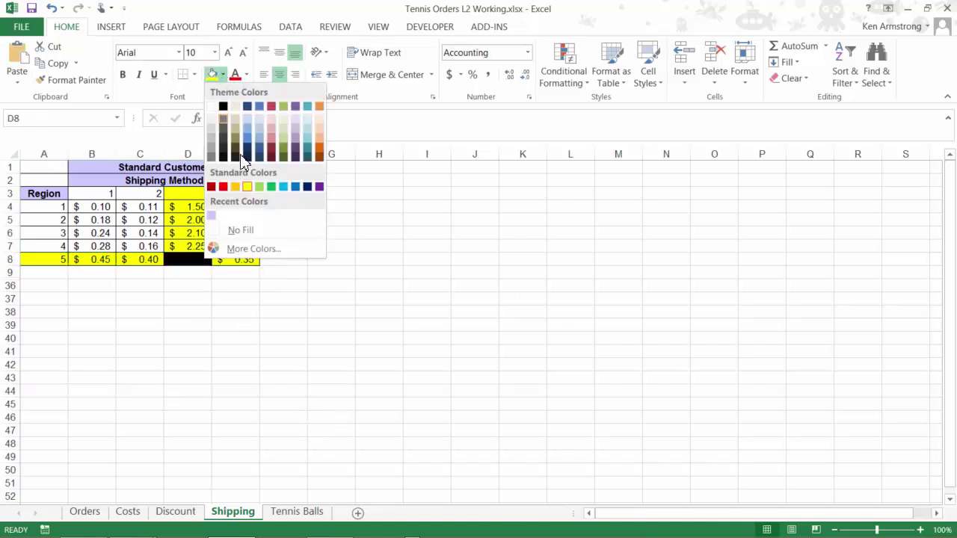
pyautogui.click(235, 186)
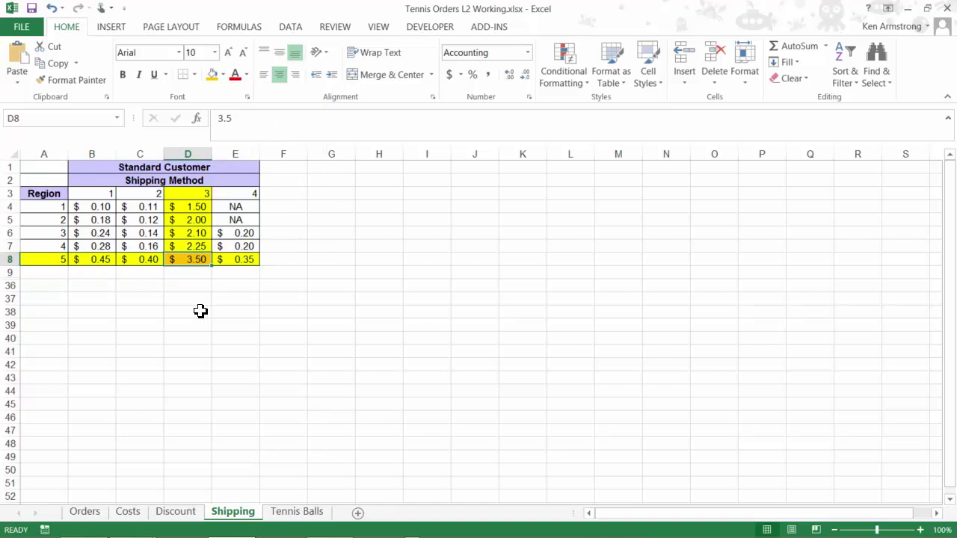
pyautogui.click(101, 247)
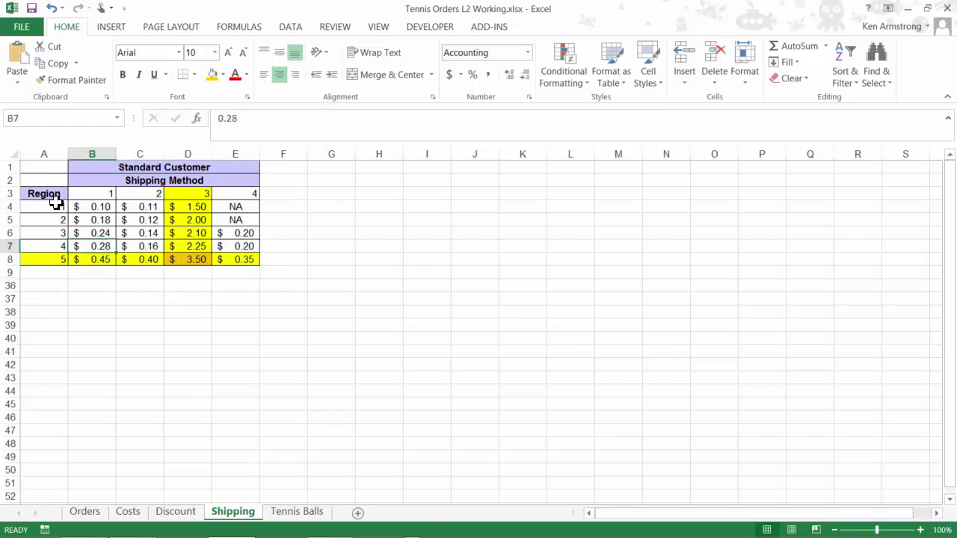
pyautogui.moveTo(79, 194); pyautogui.dragTo(238, 195)
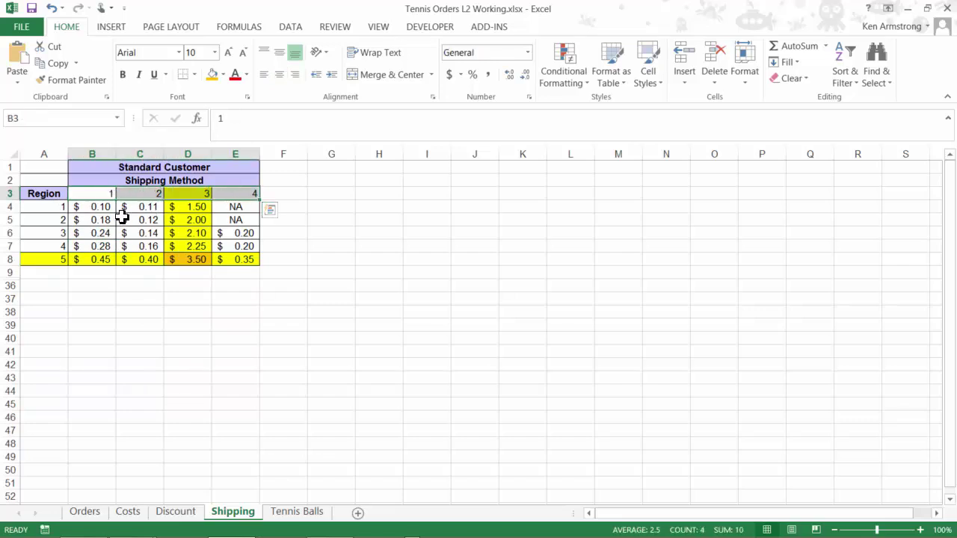
pyautogui.moveTo(96, 221); pyautogui.dragTo(228, 219)
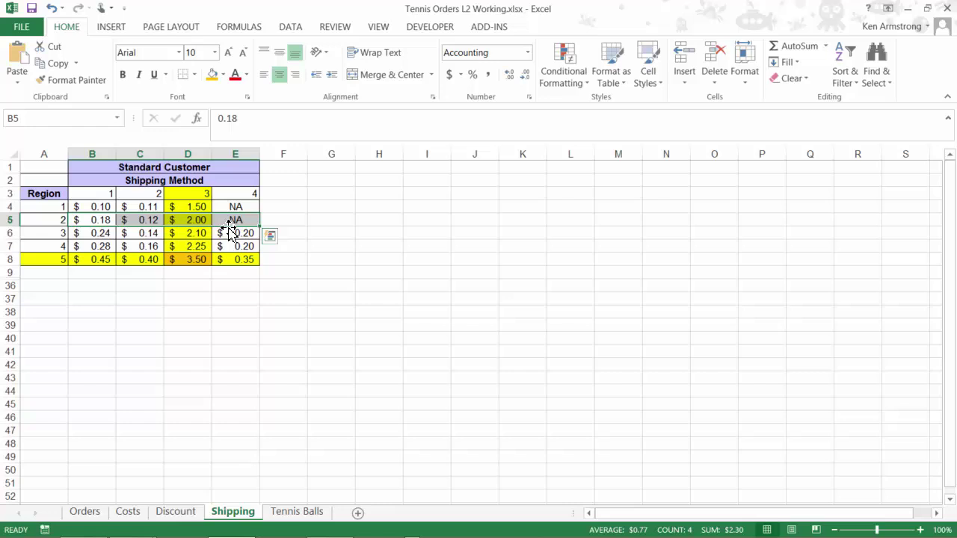
pyautogui.click(208, 323)
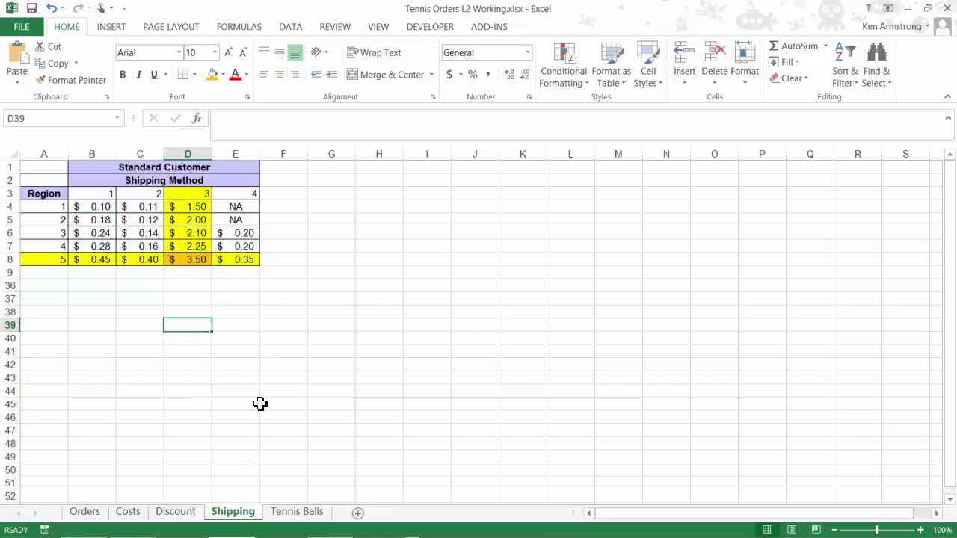
pyautogui.hotkey('ctrl', 'Up')
pyautogui.hotkey('ctrl', 'Up')
pyautogui.hotkey('ctrl', 'shift', 'Down')
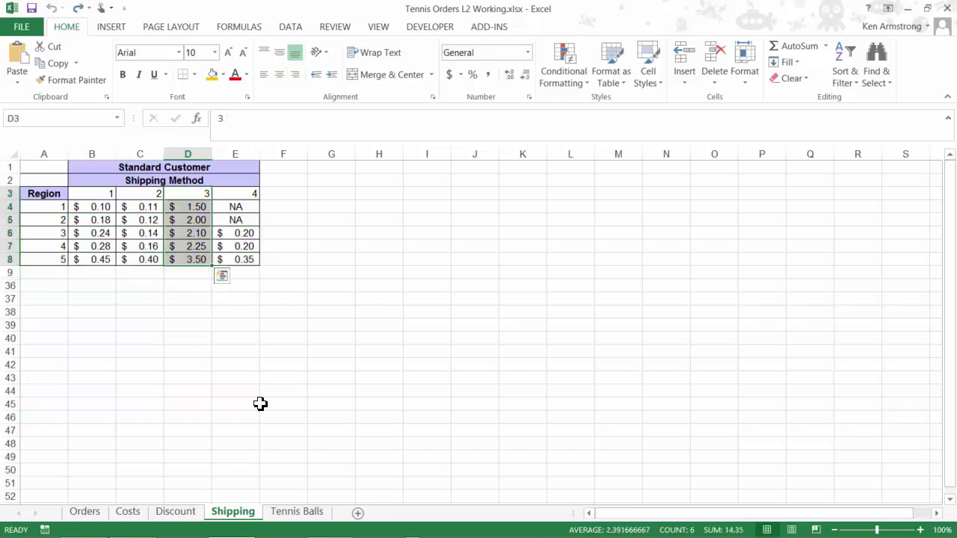
pyautogui.click(161, 246)
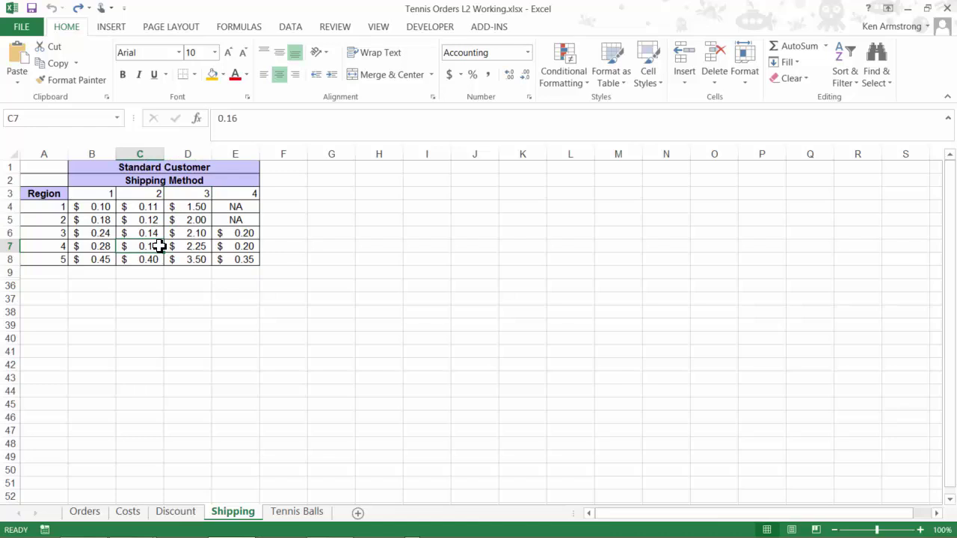
pyautogui.moveTo(98, 207); pyautogui.dragTo(246, 259)
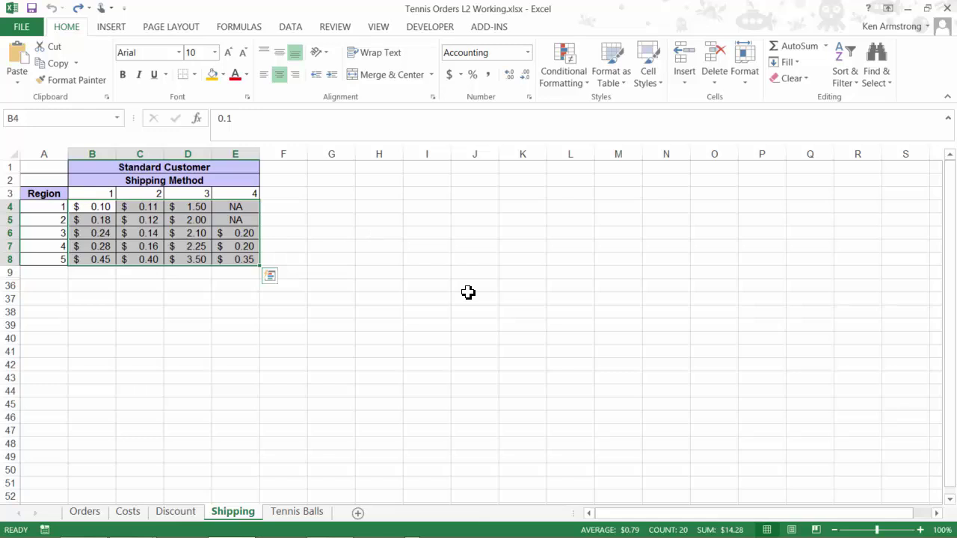
# Step: Enter =INDEX(B4:E8,4,2) in H6 so it returns the 0.16 rate
pyautogui.click(374, 234)
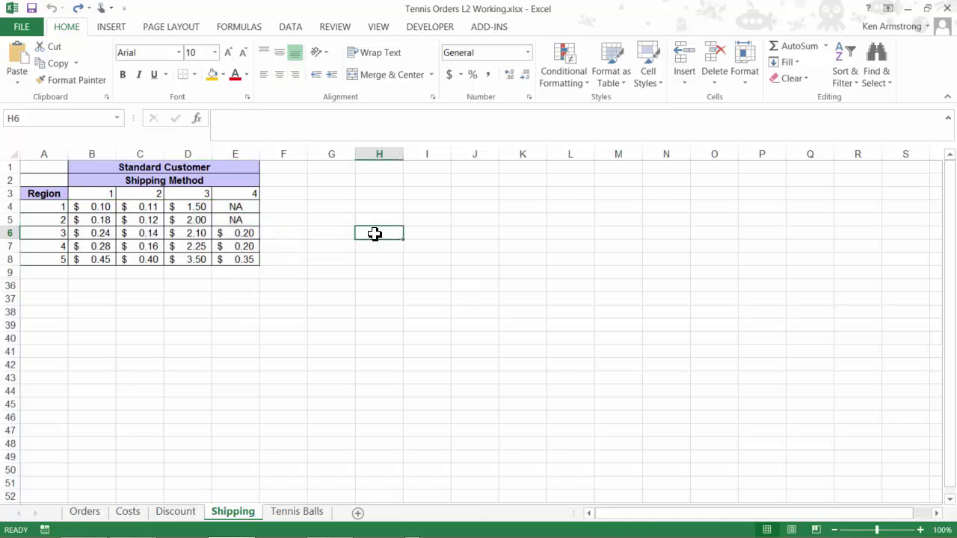
pyautogui.write('=inde')
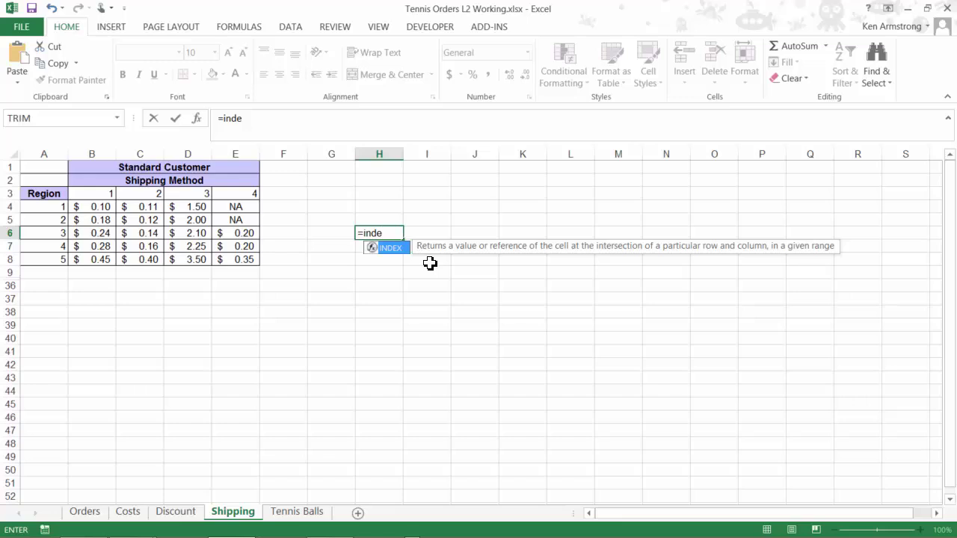
pyautogui.write('(')
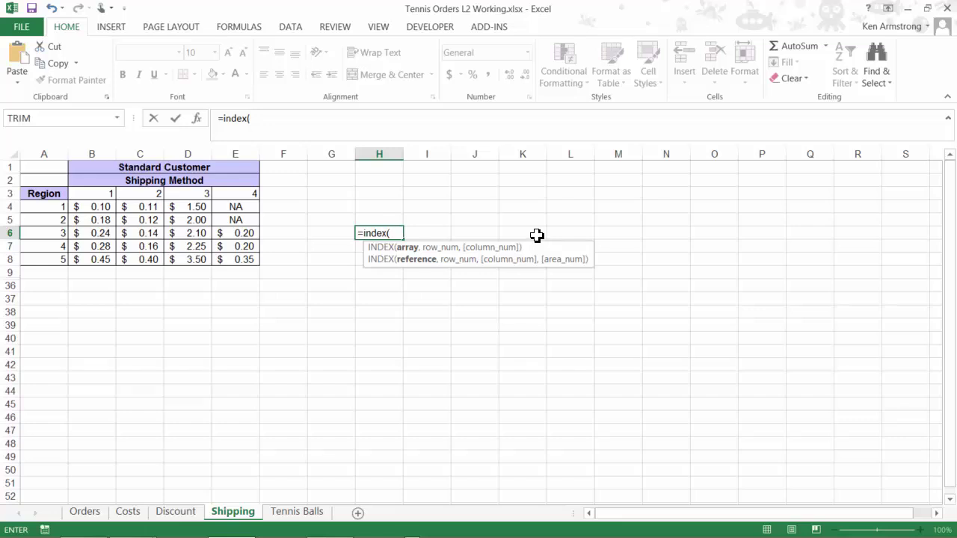
pyautogui.moveTo(102, 207); pyautogui.dragTo(231, 258)
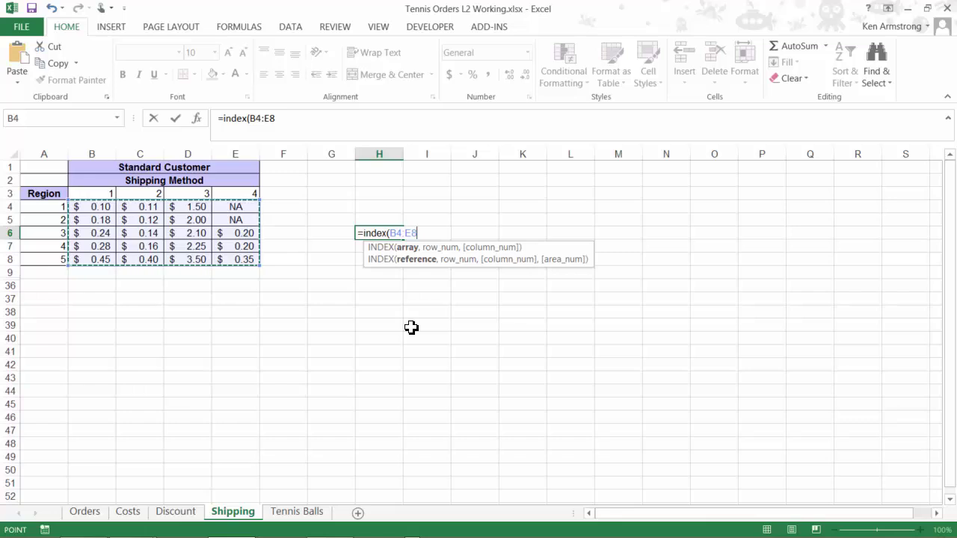
pyautogui.write(',')
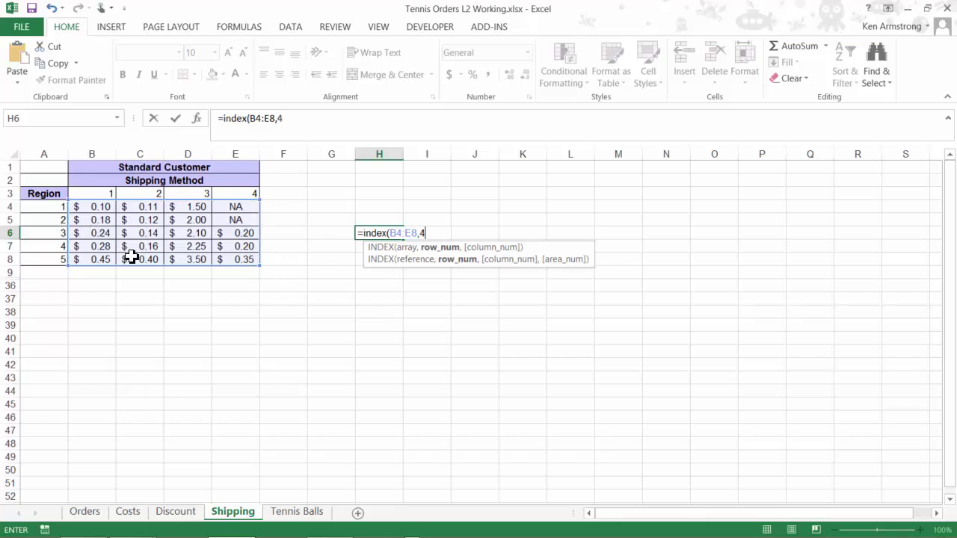
pyautogui.write('4,2')
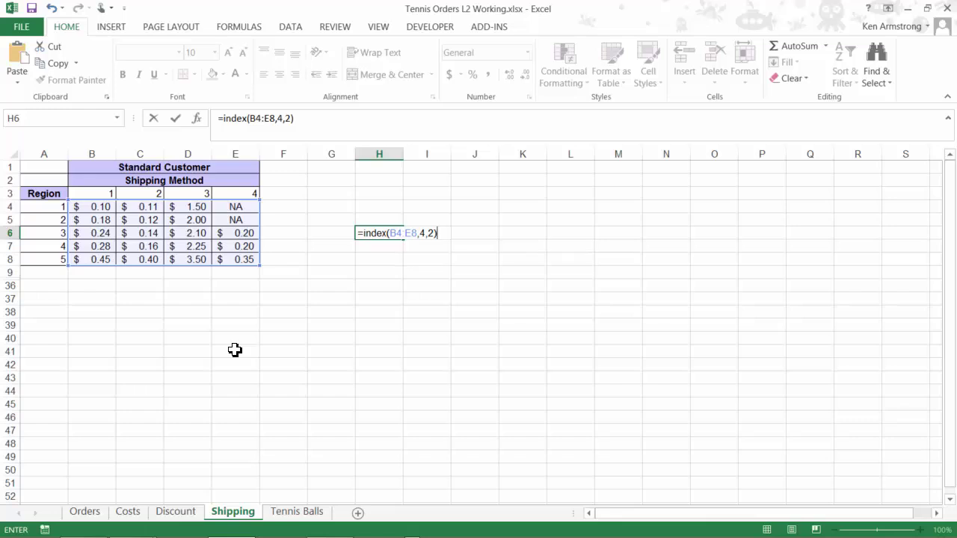
pyautogui.press('Return')
pyautogui.press('Up')
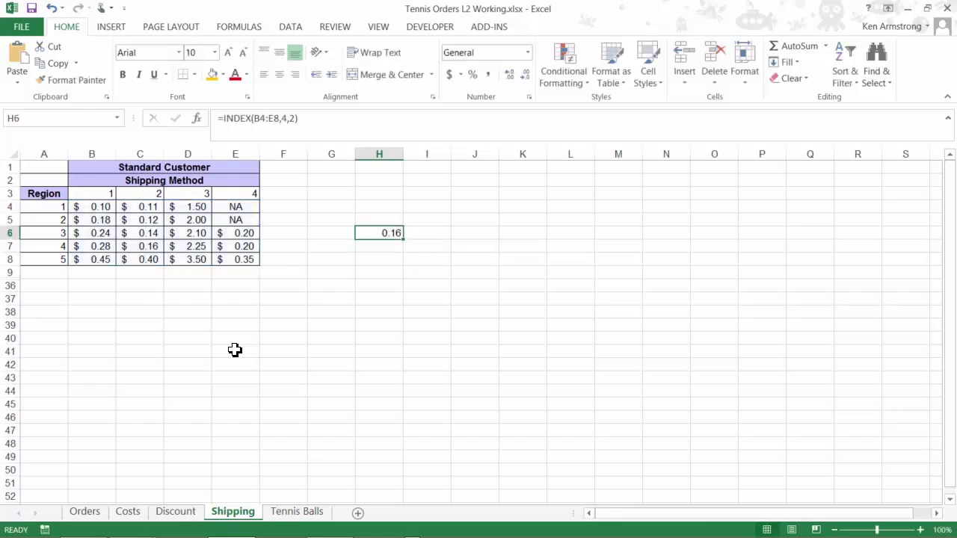
# Step: Name the rate range B4:E8 ShippingStandard in the Name Box
pyautogui.click(323, 185)
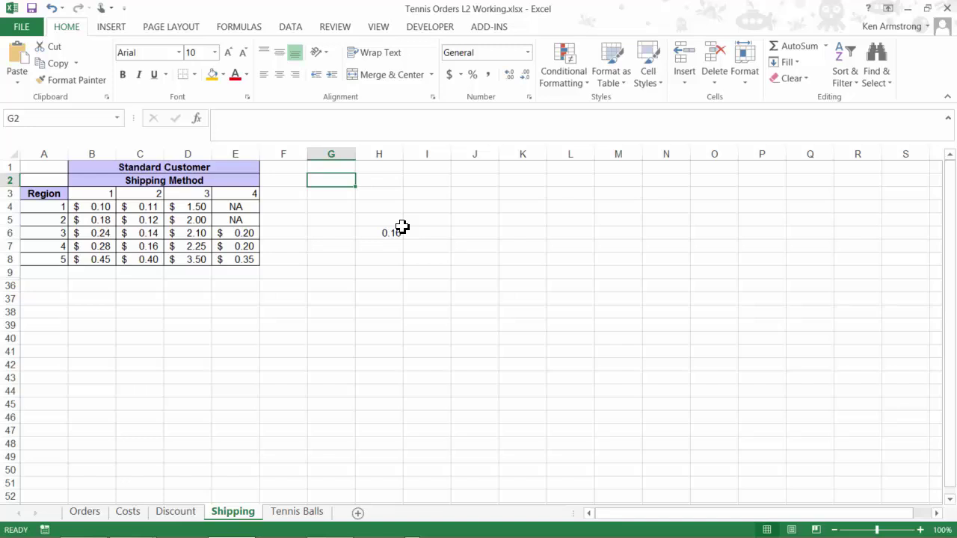
pyautogui.moveTo(96, 207); pyautogui.dragTo(237, 256)
pyautogui.click(42, 116)
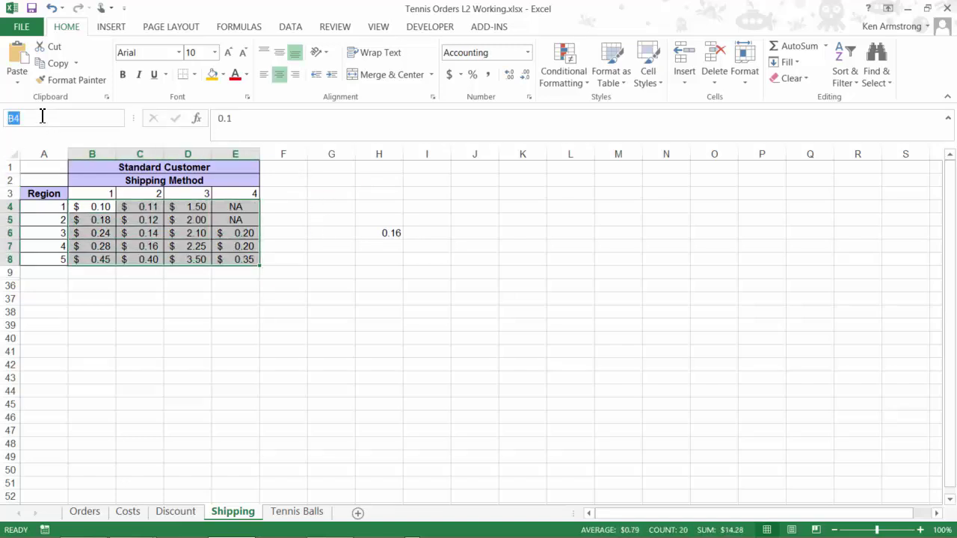
pyautogui.write('ShippingStandard')
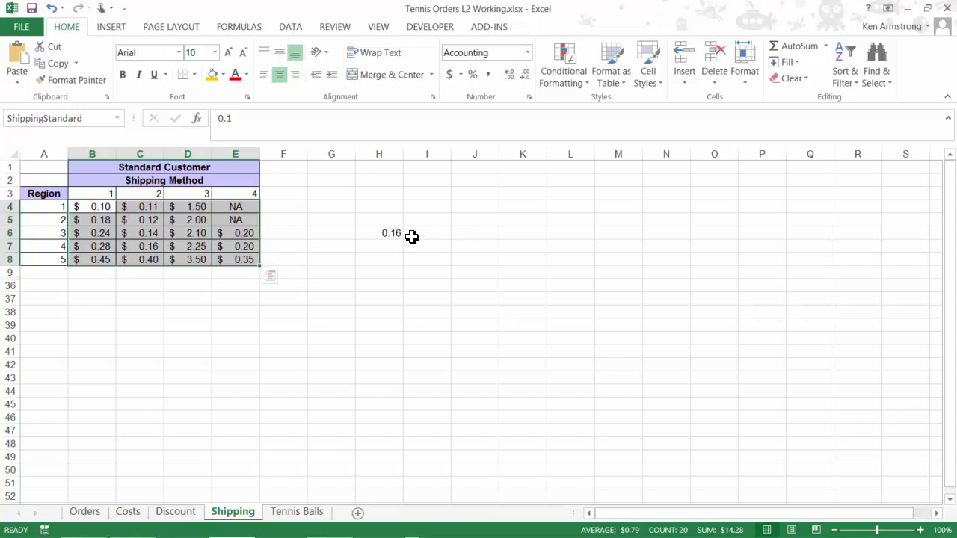
pyautogui.click(384, 232)
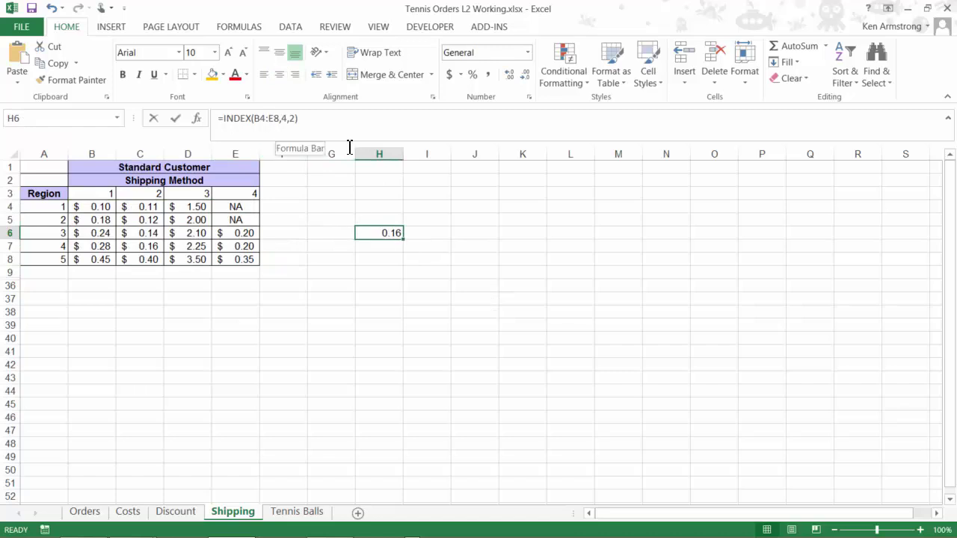
# Step: Change H6 to =INDEX(ShippingStandard,4,2) using name autocomplete
pyautogui.click(280, 120)
pyautogui.press('BackSpace')
pyautogui.press('BackSpace')
pyautogui.press('BackSpace')
pyautogui.press('BackSpace')
pyautogui.press('BackSpace')
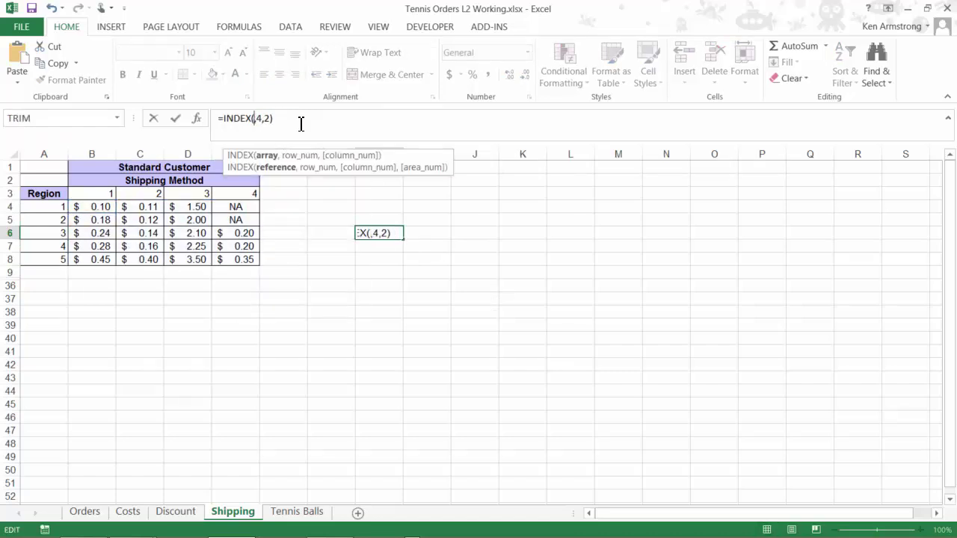
pyautogui.write('shipping')
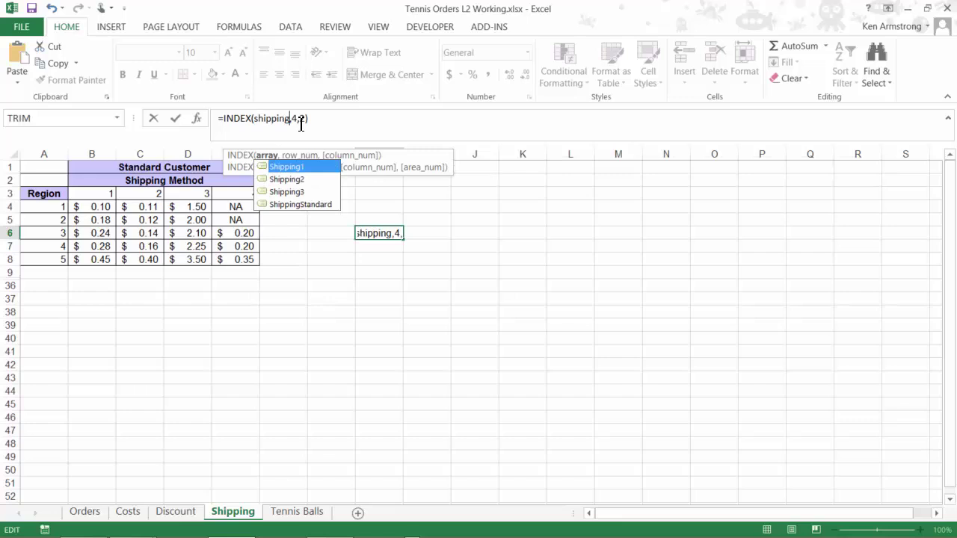
pyautogui.press('Down')
pyautogui.press('Down')
pyautogui.press('Down')
pyautogui.press('Tab')
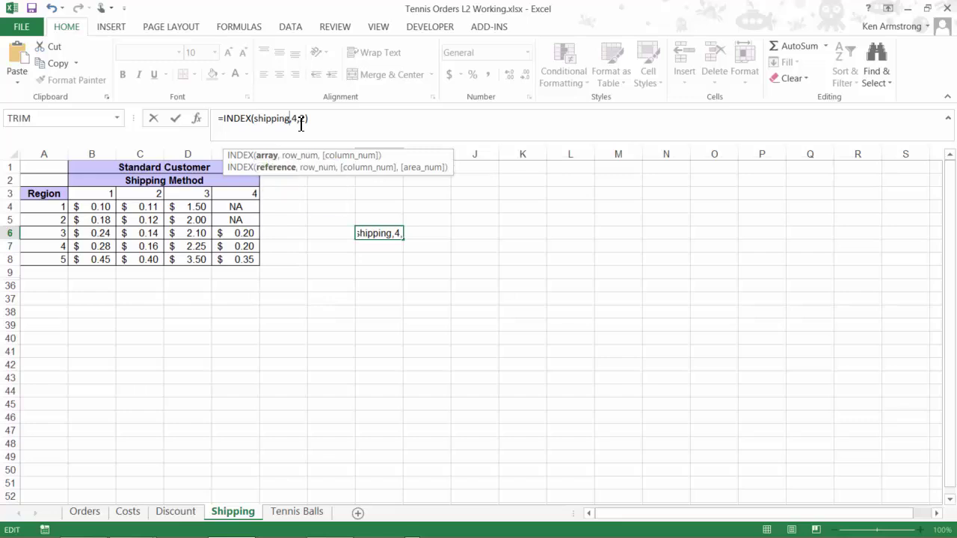
pyautogui.press('Return')
pyautogui.press('Up')
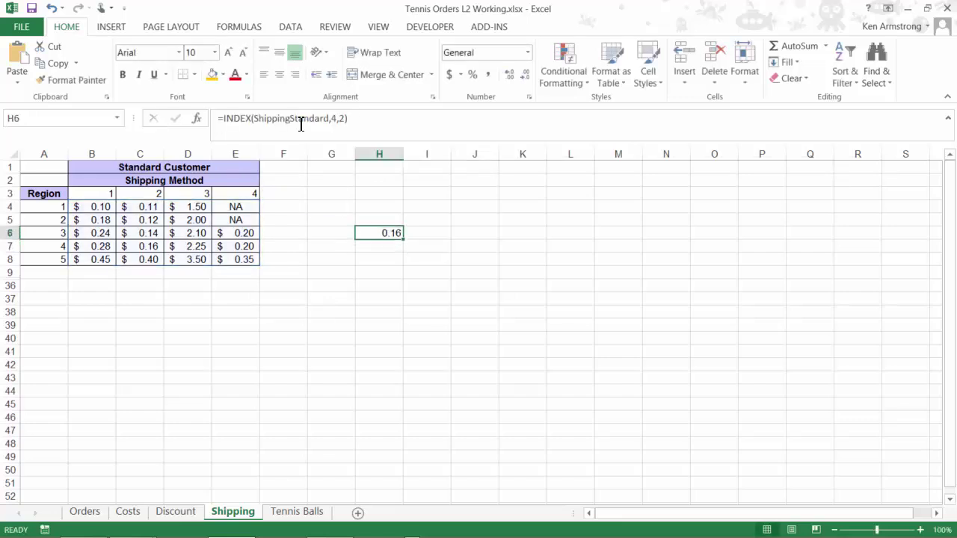
pyautogui.click(335, 118)
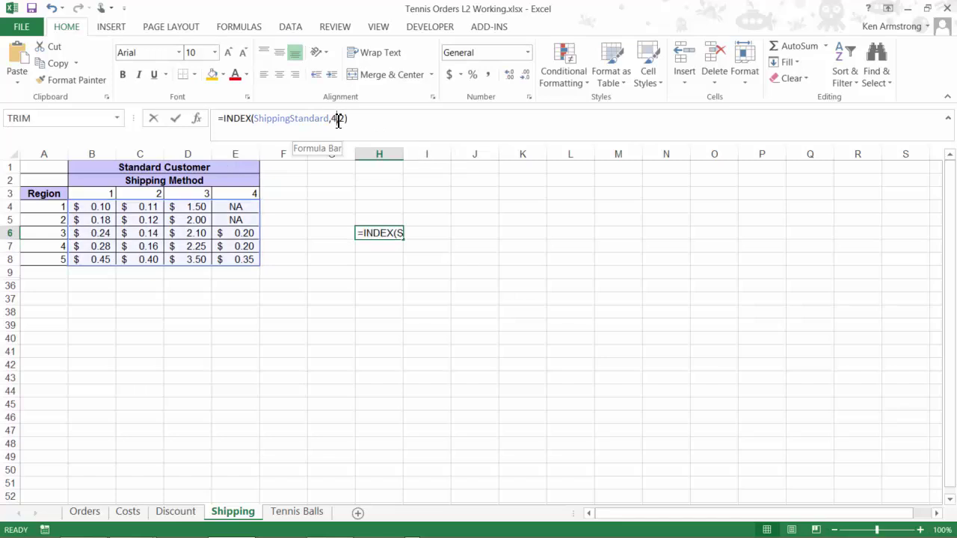
pyautogui.press('Right')
pyautogui.press('Right')
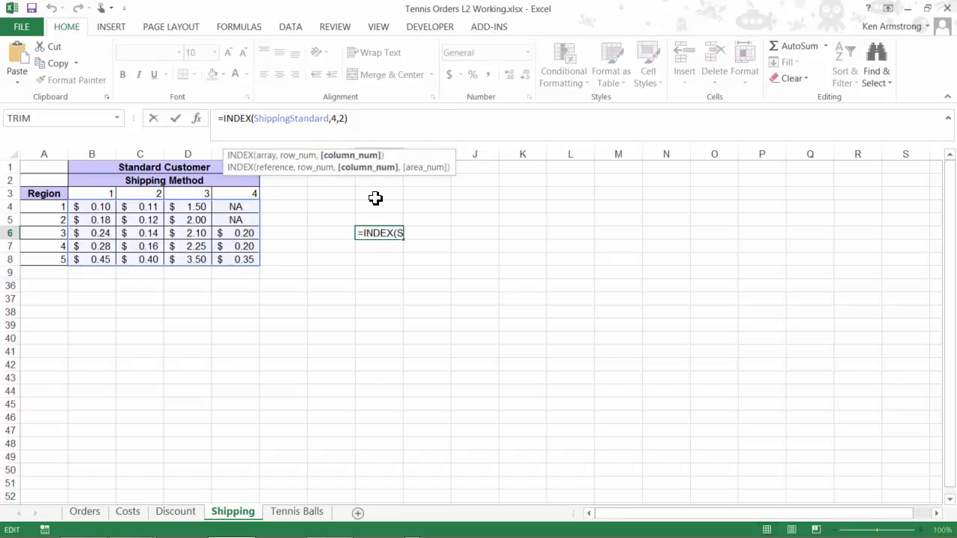
pyautogui.hotkey('ctrl', 'Return')
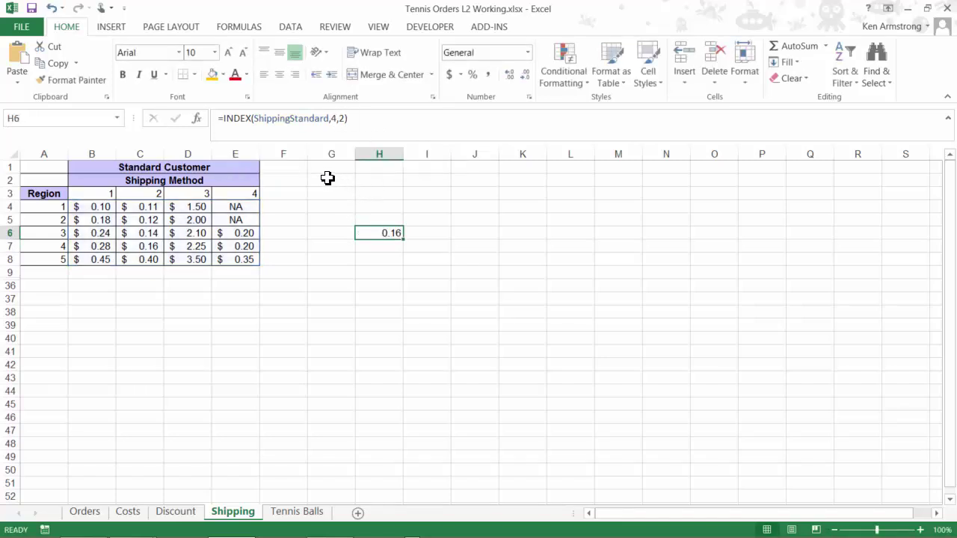
pyautogui.click(329, 178)
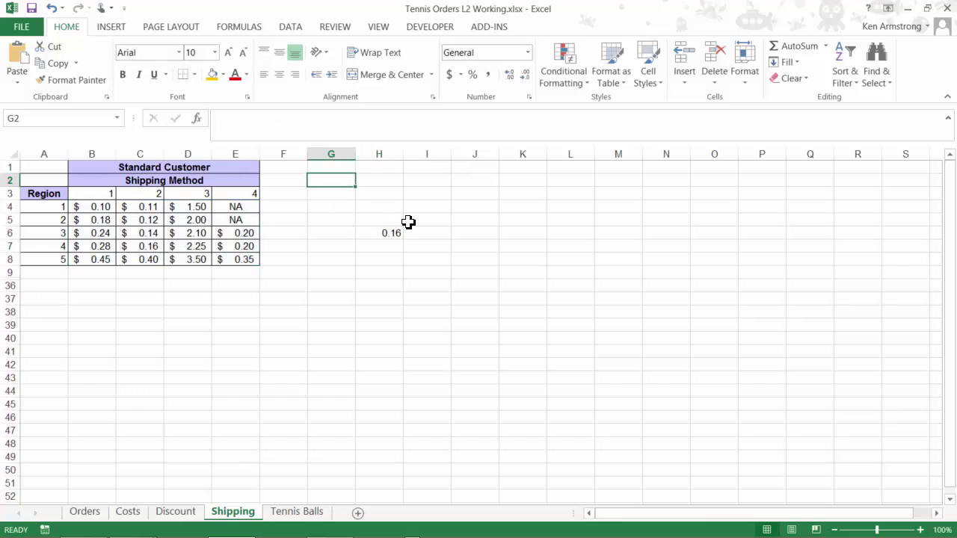
# Step: Add Row Number and Column Number labels in G2:G3 with values 4 and 2 in H2:H3
pyautogui.write('Ro')
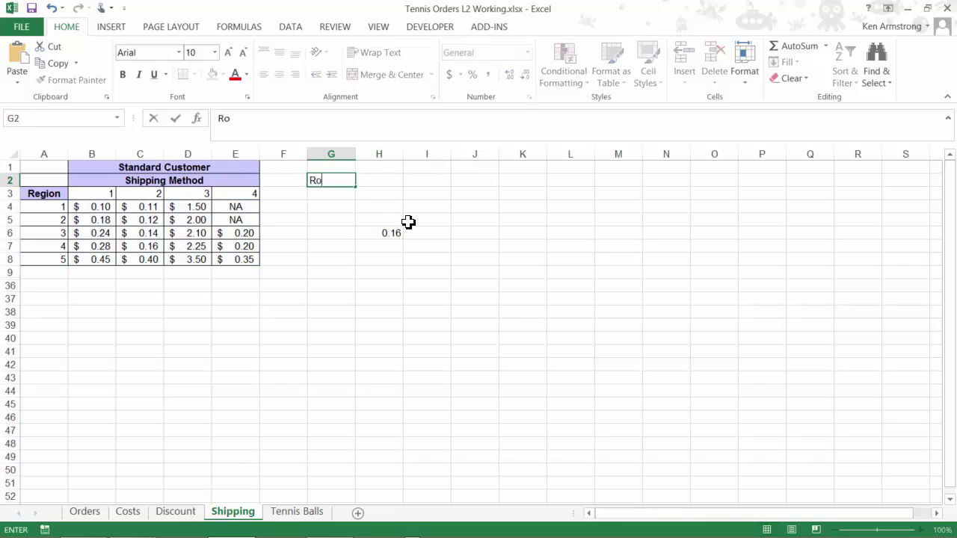
pyautogui.write('w Number')
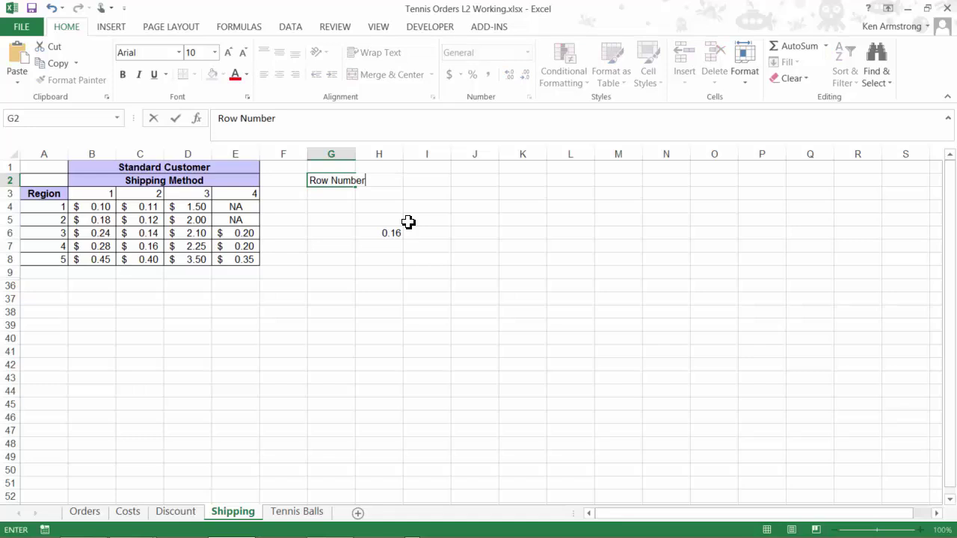
pyautogui.press('Return')
pyautogui.write('Colum')
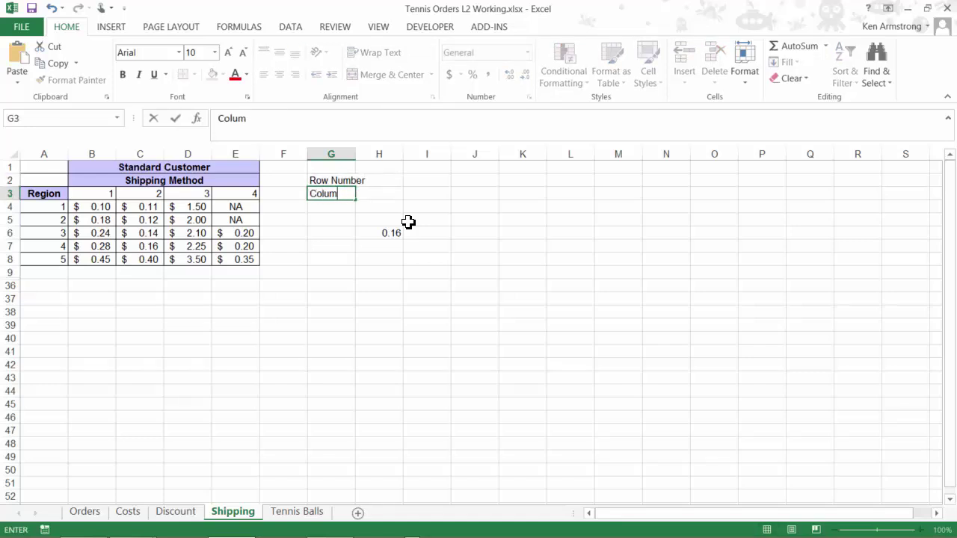
pyautogui.write('n Number')
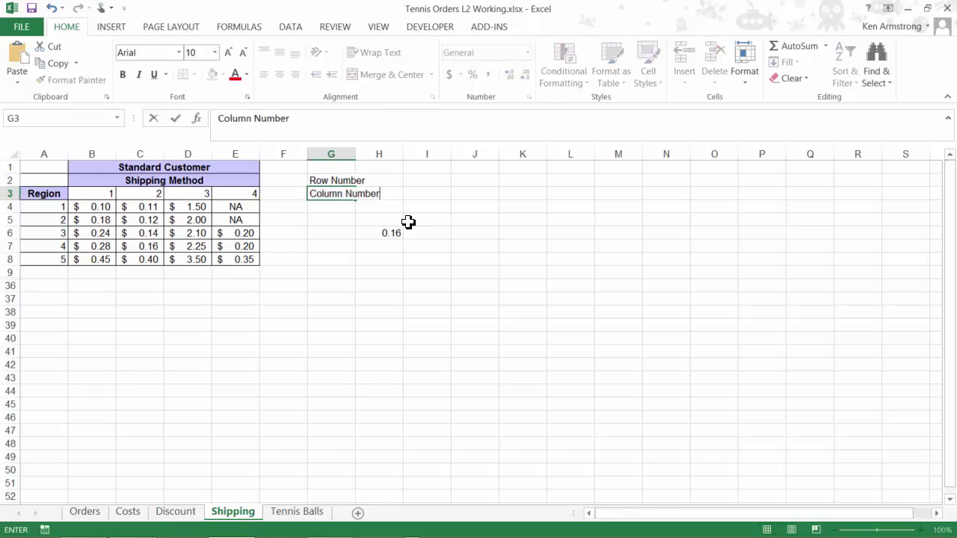
pyautogui.press('Return')
pyautogui.moveTo(356, 153); pyautogui.dragTo(384, 154)
pyautogui.click(417, 179)
pyautogui.write('4')
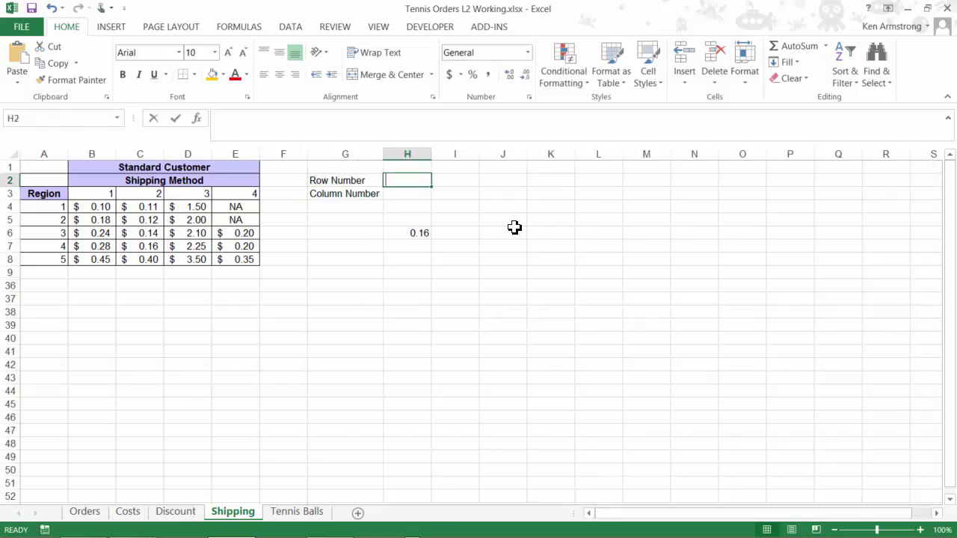
pyautogui.press('Return')
pyautogui.write('2')
pyautogui.press('Return')
pyautogui.press('Return')
pyautogui.press('Return')
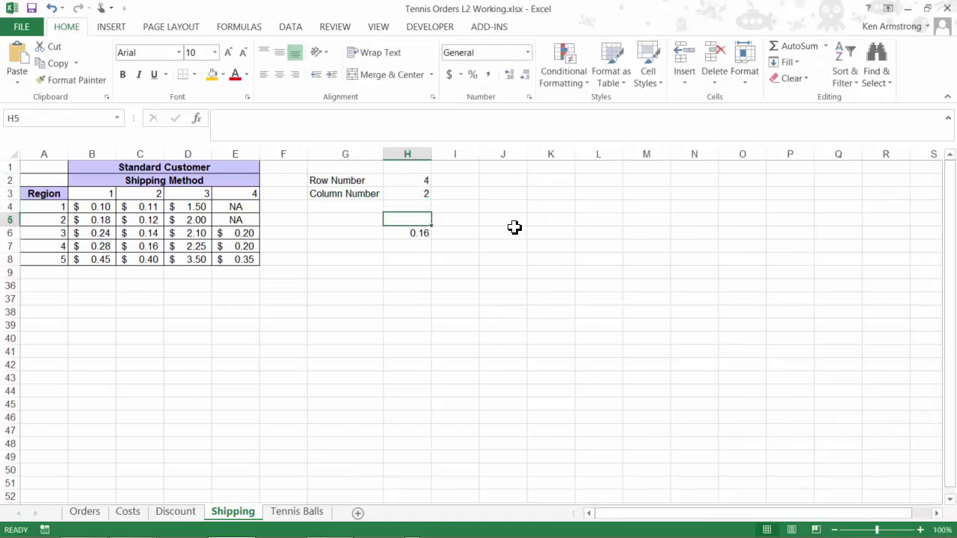
# Step: Edit H6 to =INDEX(ShippingStandard,H2,H3)
pyautogui.click(355, 119)
pyautogui.press('Left')
pyautogui.press('Left')
pyautogui.press('Left')
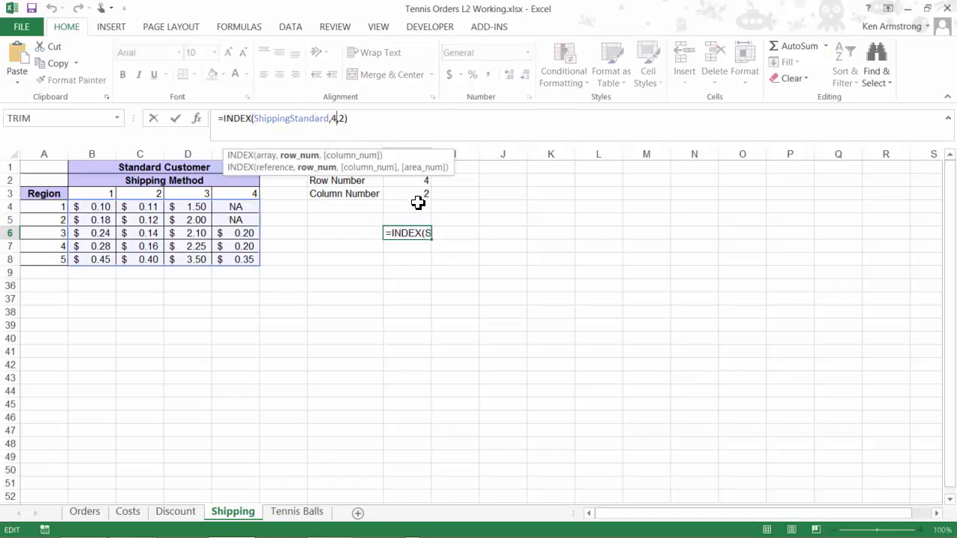
pyautogui.press('BackSpace')
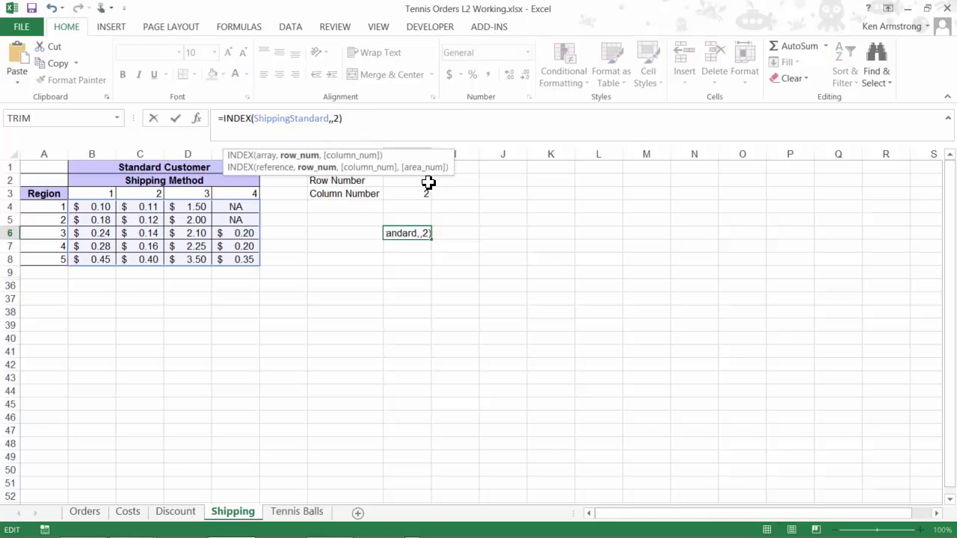
pyautogui.click(425, 181)
pyautogui.press('Right')
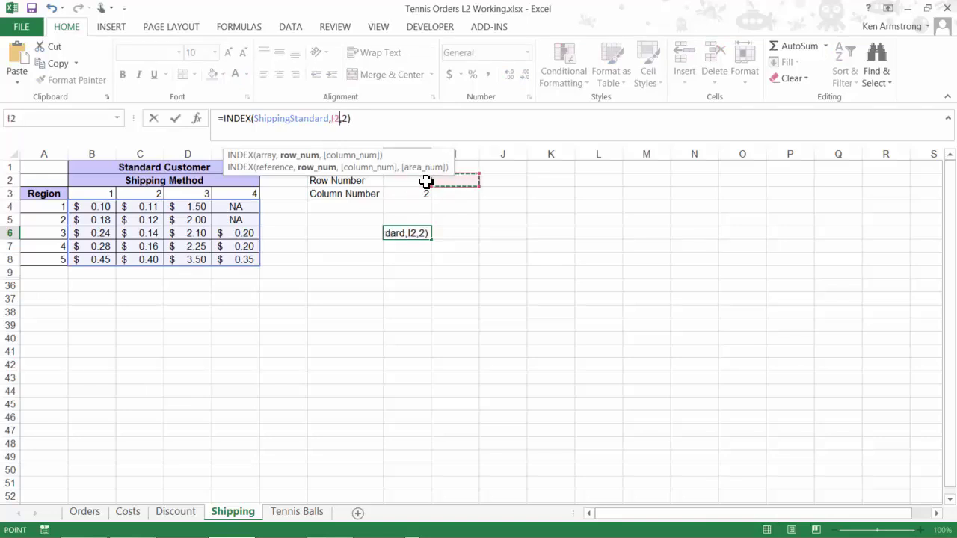
pyautogui.press('Left')
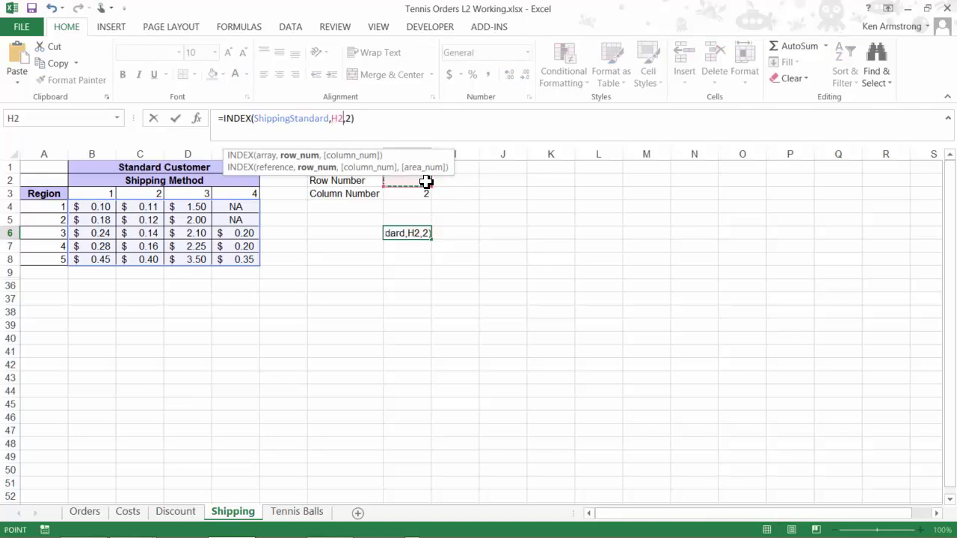
pyautogui.click(349, 118)
pyautogui.press('BackSpace')
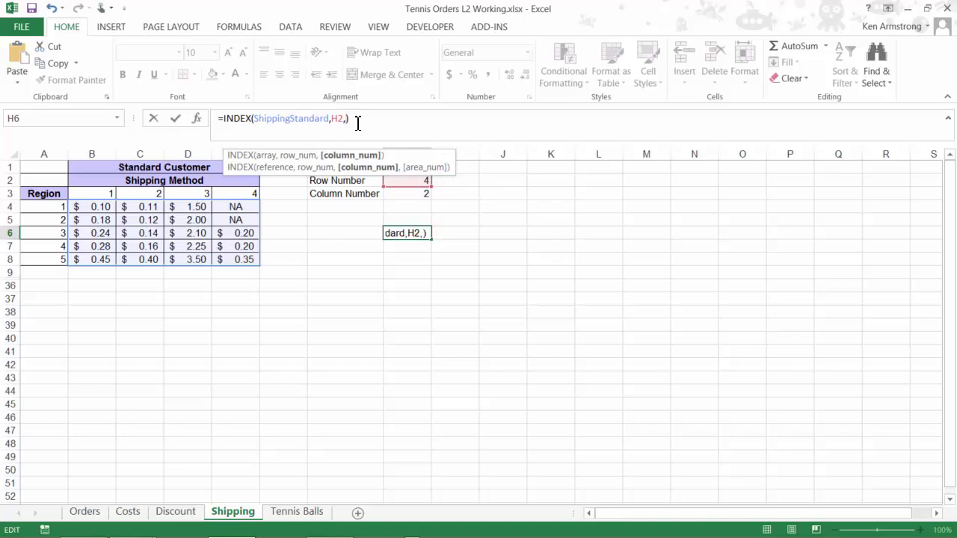
pyautogui.click(403, 194)
pyautogui.press('Return')
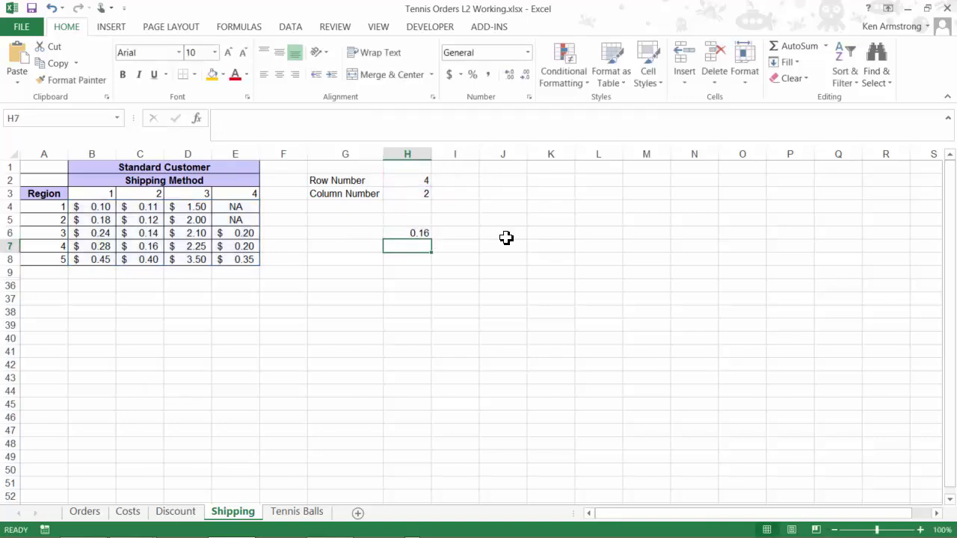
pyautogui.press('Up')
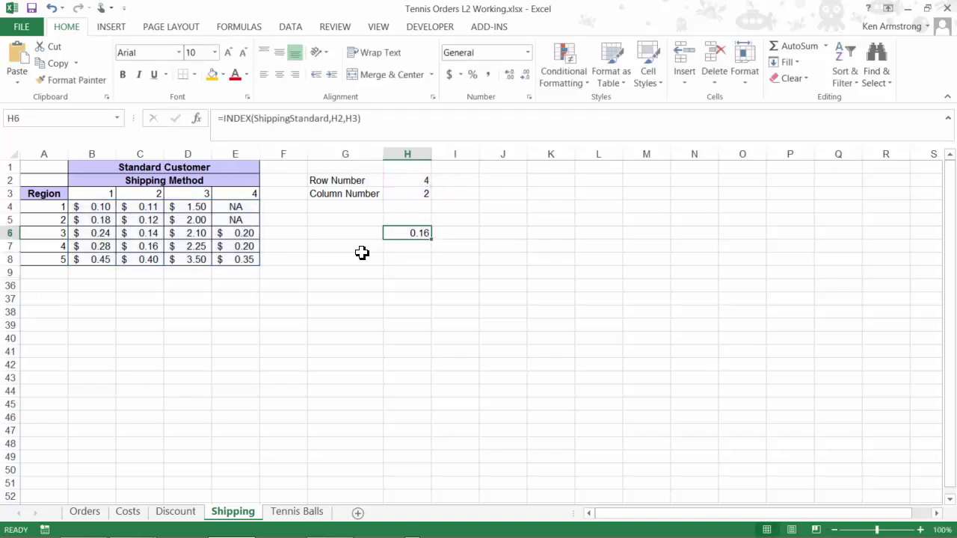
# Step: Set the Column Number in H3 to 4
pyautogui.click(420, 182)
pyautogui.click(419, 197)
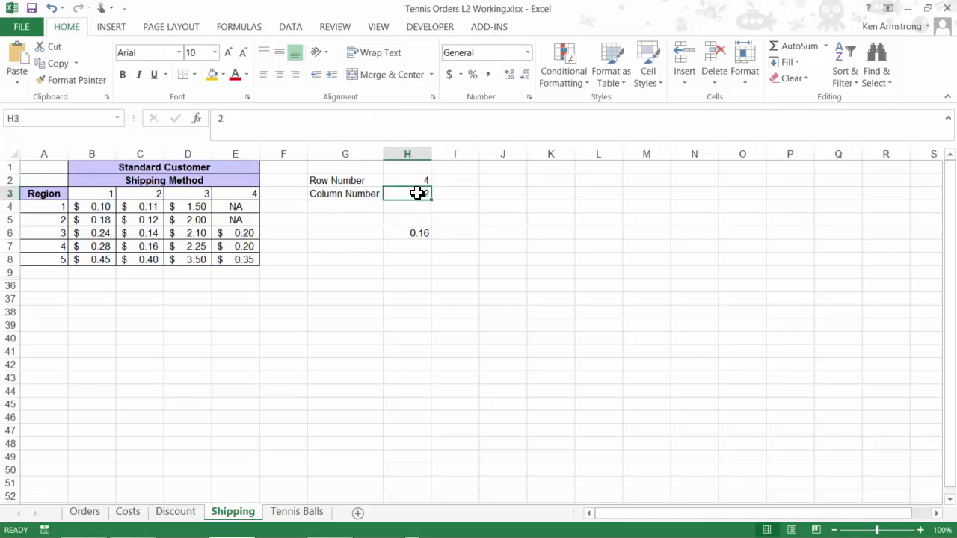
pyautogui.write('4')
pyautogui.press('Return')
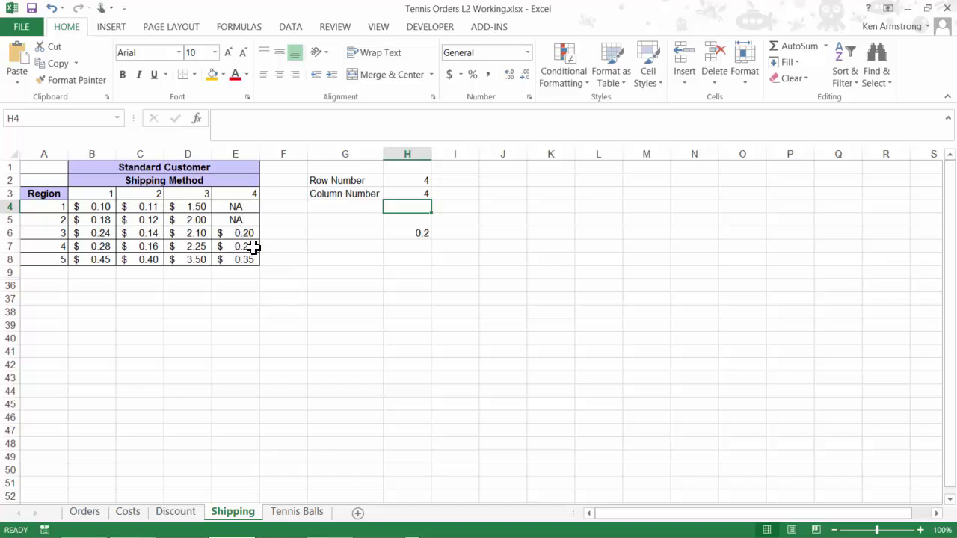
# Step: Show H6's $0.20 in Accounting format and select rows 9–36 to unhide
pyautogui.click(420, 234)
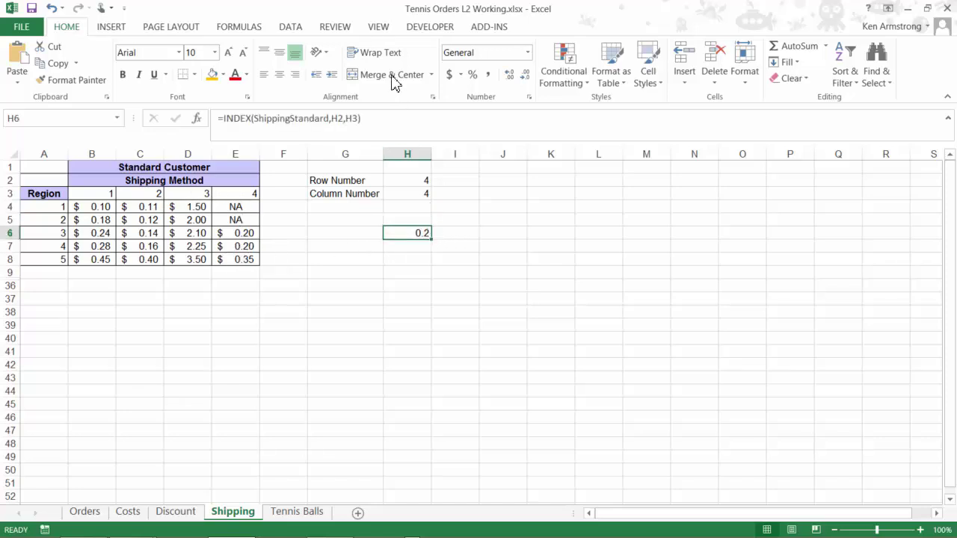
pyautogui.click(449, 74)
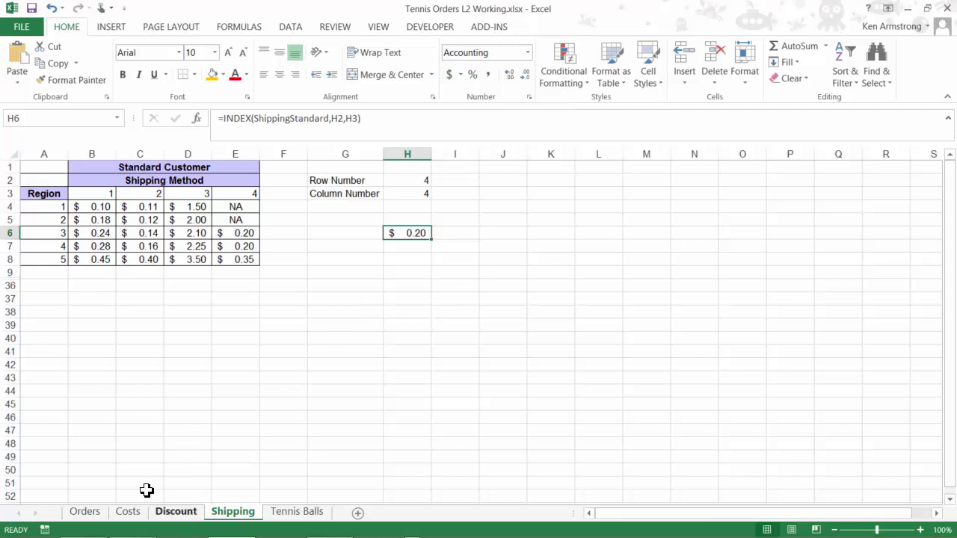
pyautogui.click(10, 273)
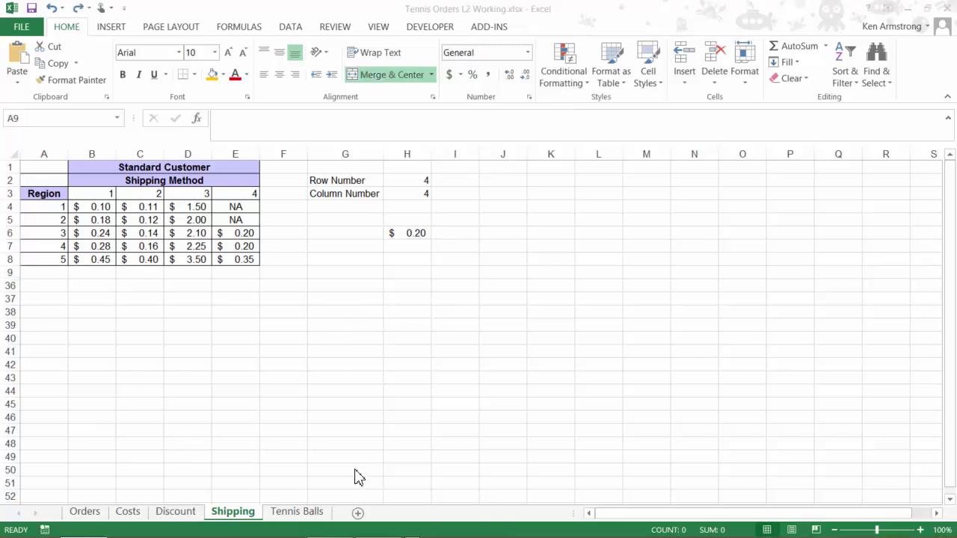
pyautogui.keyDown('shift'); pyautogui.click(23, 284); pyautogui.keyUp('shift')
pyautogui.rightClick(40, 277)
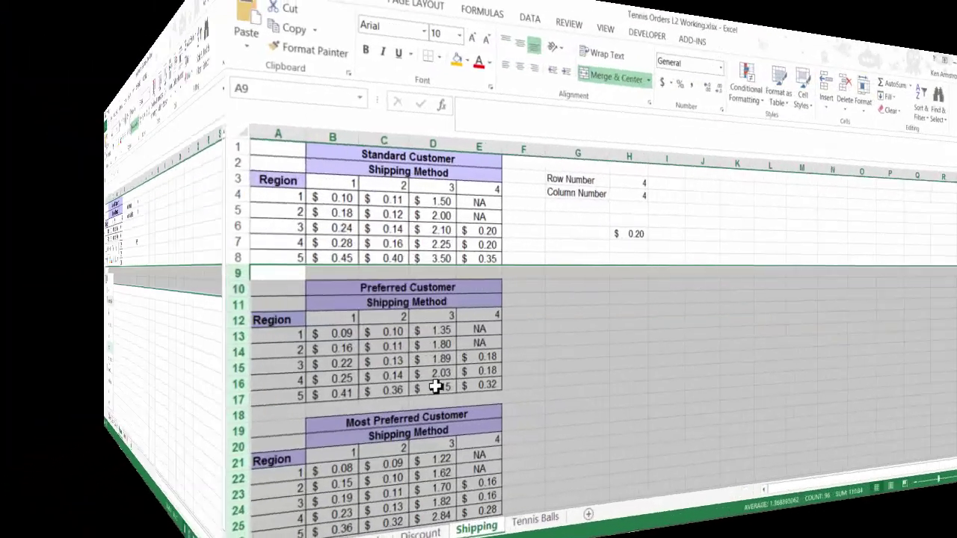
pyautogui.scroll(-5, 202, 364)
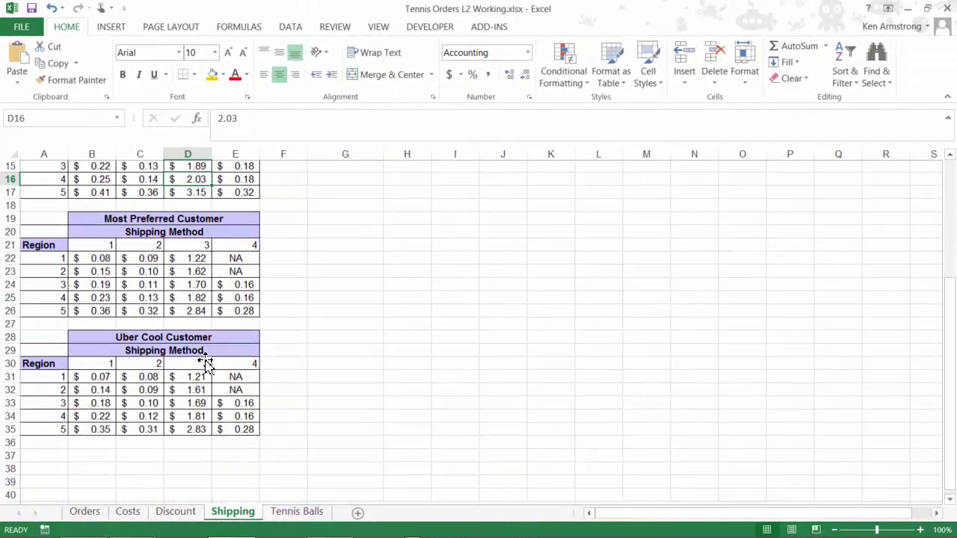
pyautogui.scroll(5, 203, 364)
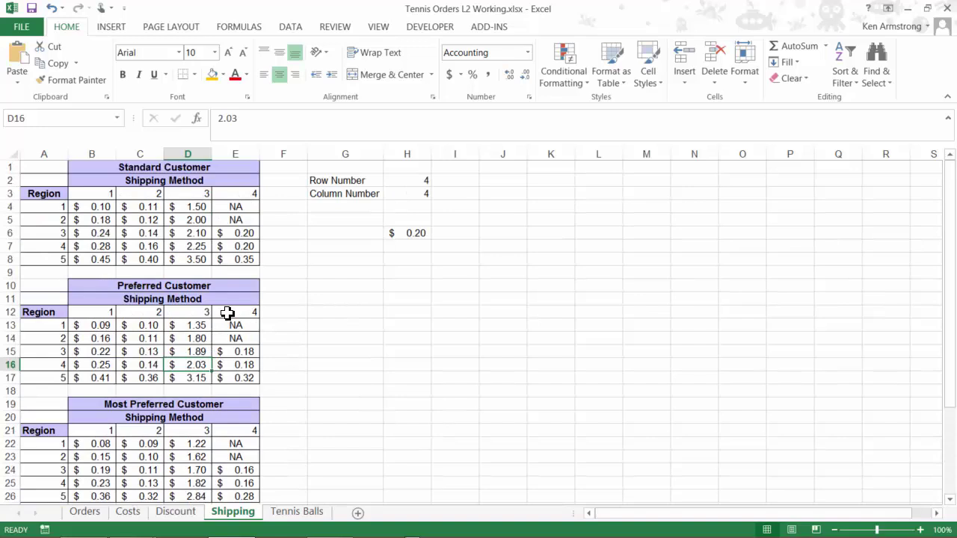
pyautogui.click(174, 335)
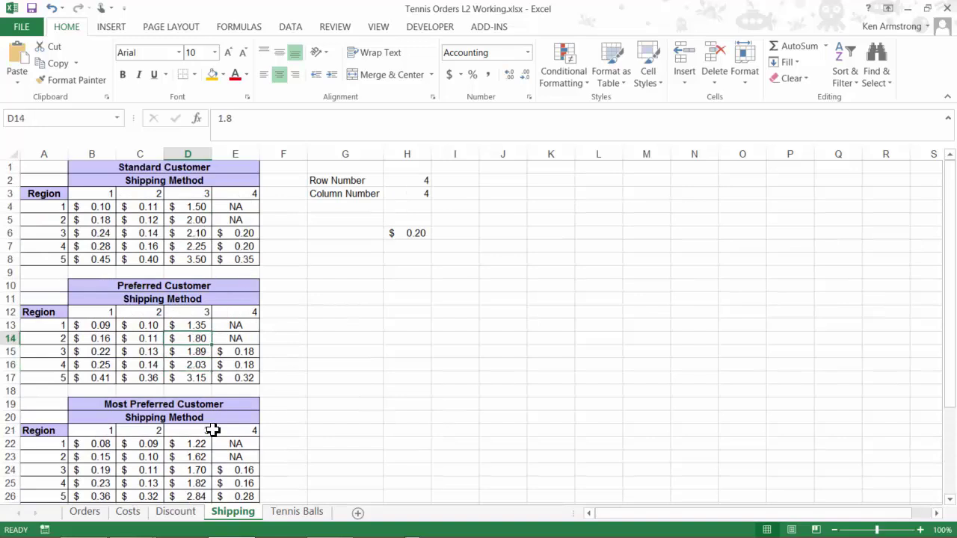
pyautogui.scroll(-3, 172, 350)
pyautogui.click(172, 347)
pyautogui.scroll(-2, 199, 376)
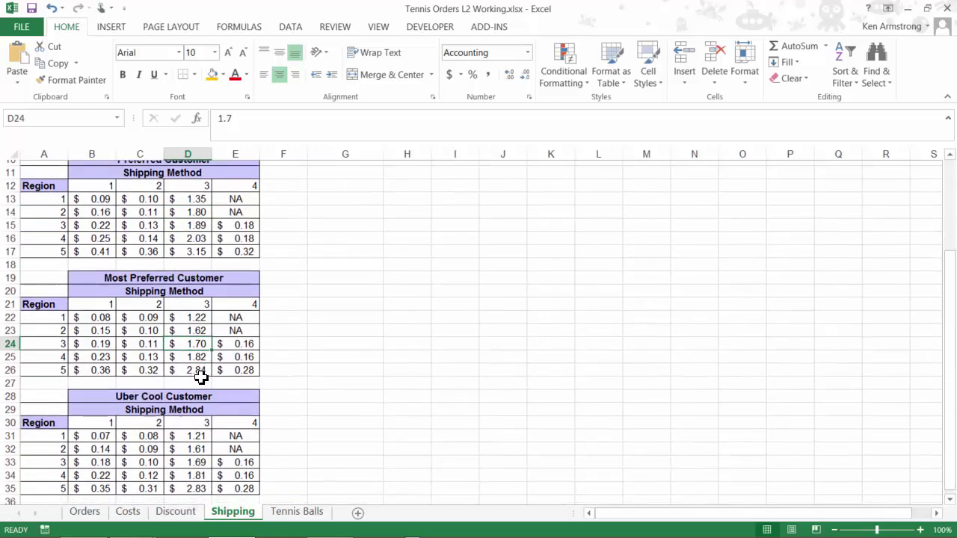
pyautogui.click(193, 373)
pyautogui.scroll(5, 196, 374)
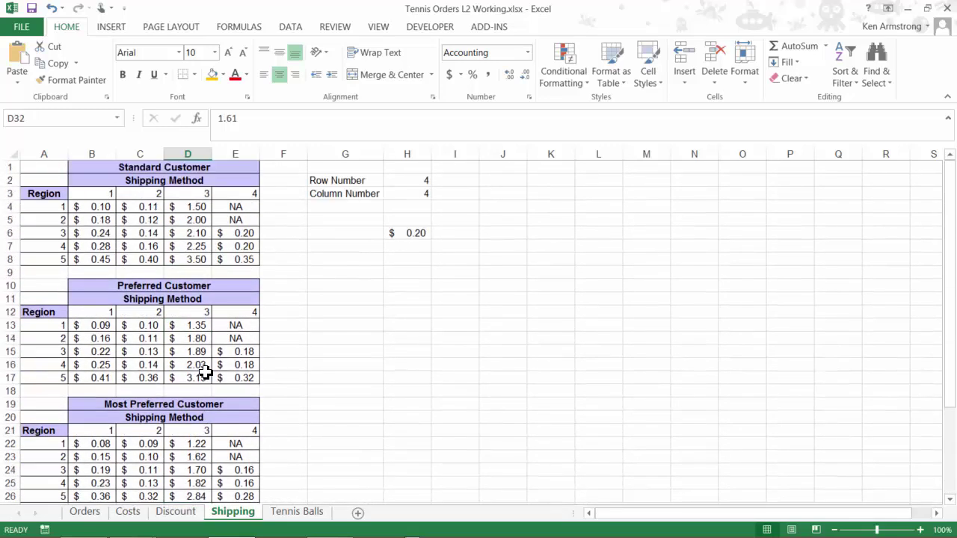
pyautogui.click(105, 338)
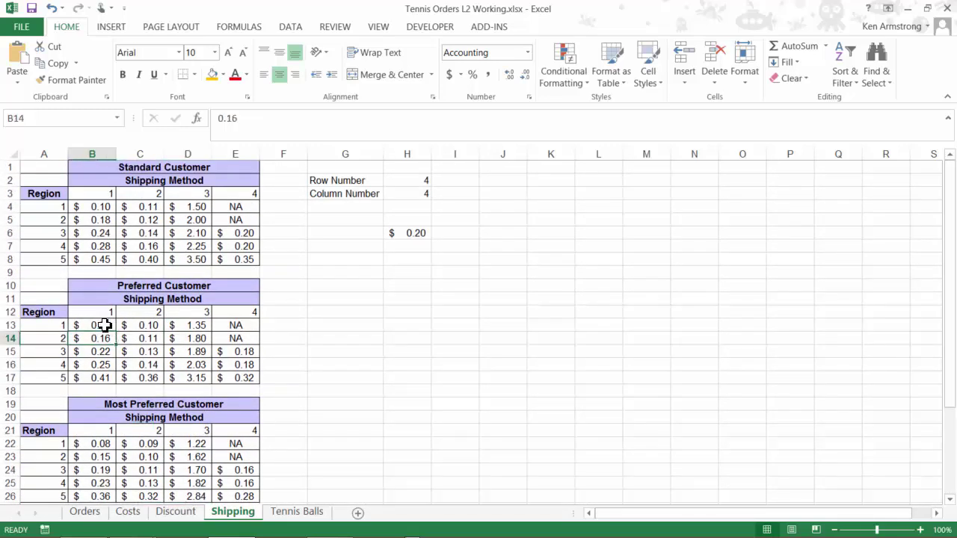
# Step: Name the Preferred Customer rates B13:E17 ShippingPreferred
pyautogui.click(103, 326)
pyautogui.moveTo(127, 404); pyautogui.dragTo(242, 378)
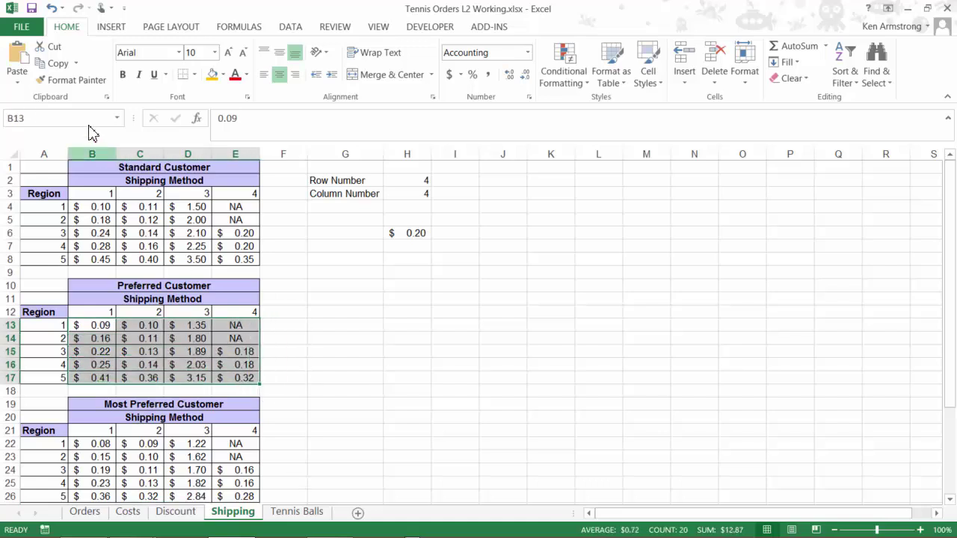
pyautogui.click(58, 115)
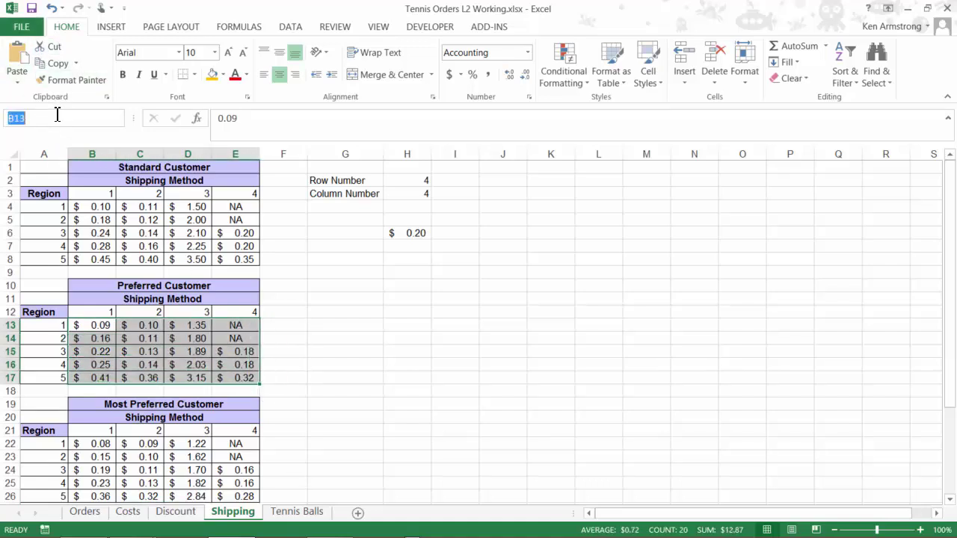
pyautogui.write('Sh')
pyautogui.write('ippingPreferred')
pyautogui.press('Return')
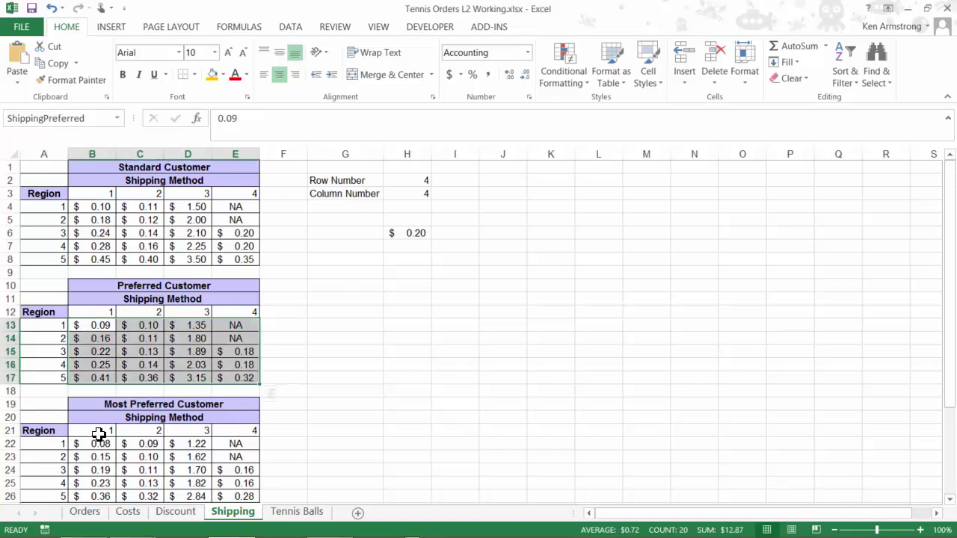
# Step: Name the Most Preferred Customer rates ShippingMostPreferred
pyautogui.scroll(-3, 99, 434)
pyautogui.moveTo(98, 331); pyautogui.dragTo(236, 377)
pyautogui.click(45, 116)
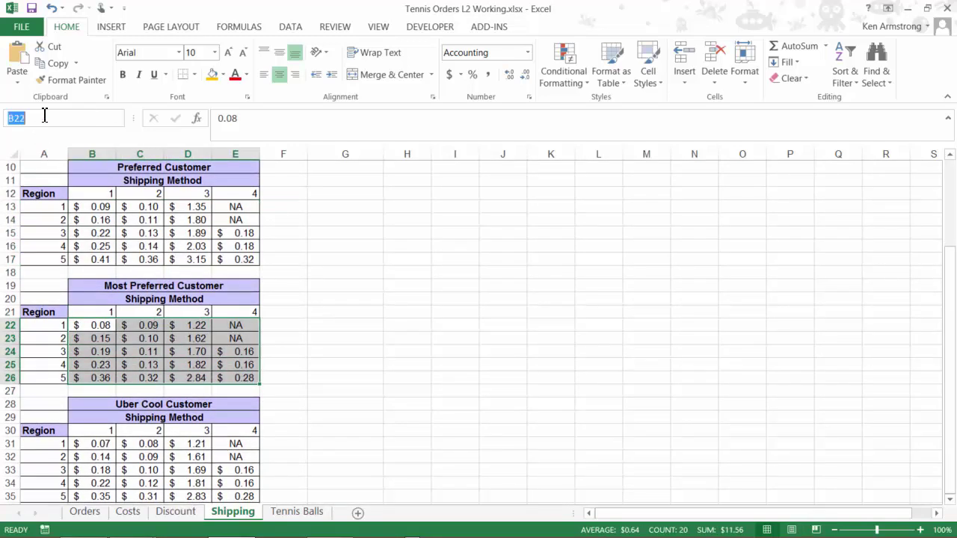
pyautogui.write('Sh')
pyautogui.write('ippingMostPreferred')
pyautogui.press('Return')
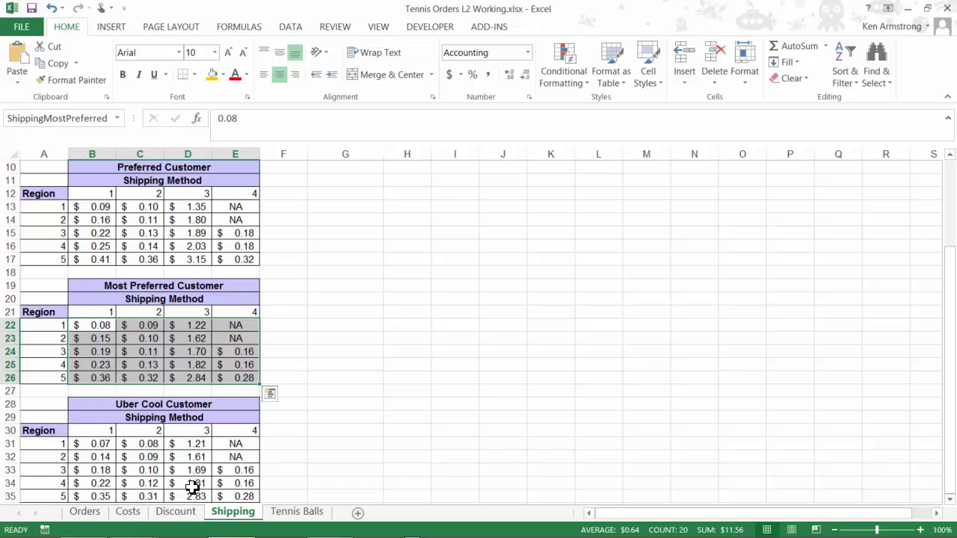
pyautogui.click(192, 483)
# Step: Name the Uber Cool Customer rates B31:E35 ShippingUBERPreferred
pyautogui.scroll(-2, 193, 471)
pyautogui.moveTo(93, 364); pyautogui.dragTo(246, 417)
pyautogui.click(43, 118)
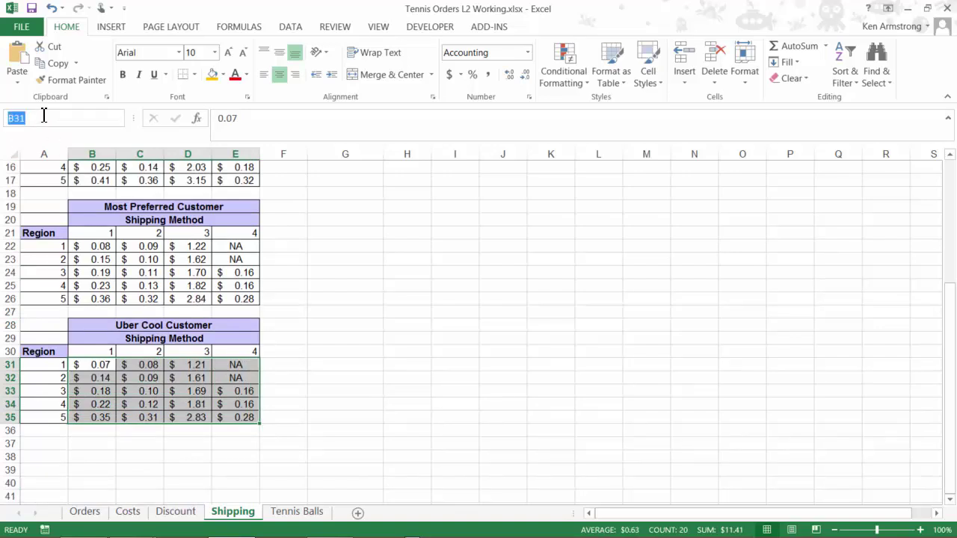
pyautogui.write('Shipp')
pyautogui.write('ing_UBERPreferred')
pyautogui.press('Return')
pyautogui.click(285, 272)
# Step: Add a Which Table label in G4 with the value 1 in H4
pyautogui.scroll(5, 286, 272)
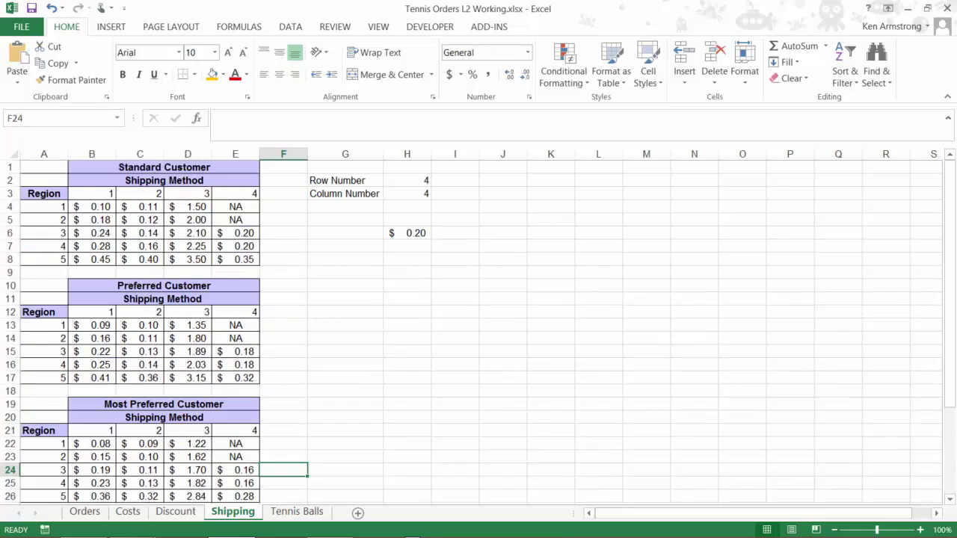
pyautogui.click(323, 206)
pyautogui.write('Whic')
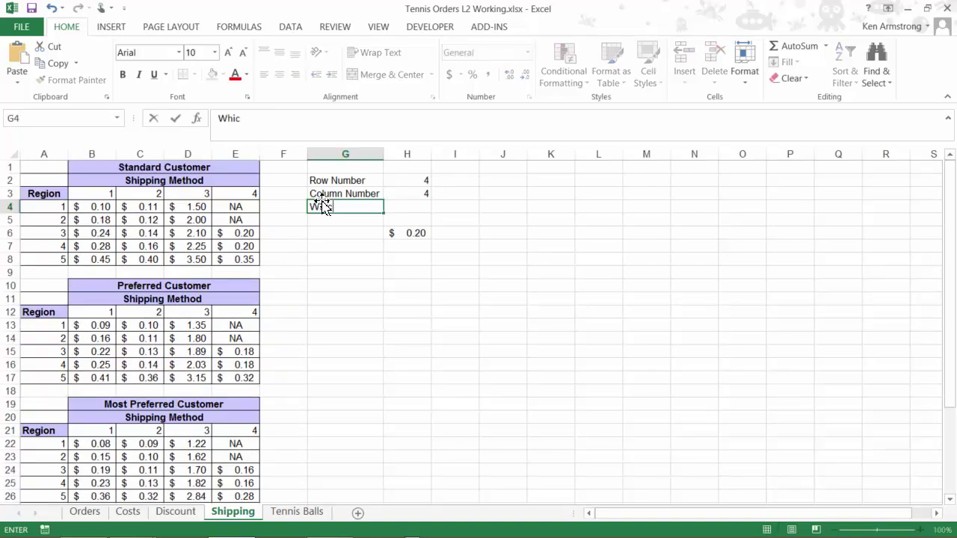
pyautogui.write('h Table')
pyautogui.press('Tab')
pyautogui.write('1')
pyautogui.press('Down')
pyautogui.press('Down')
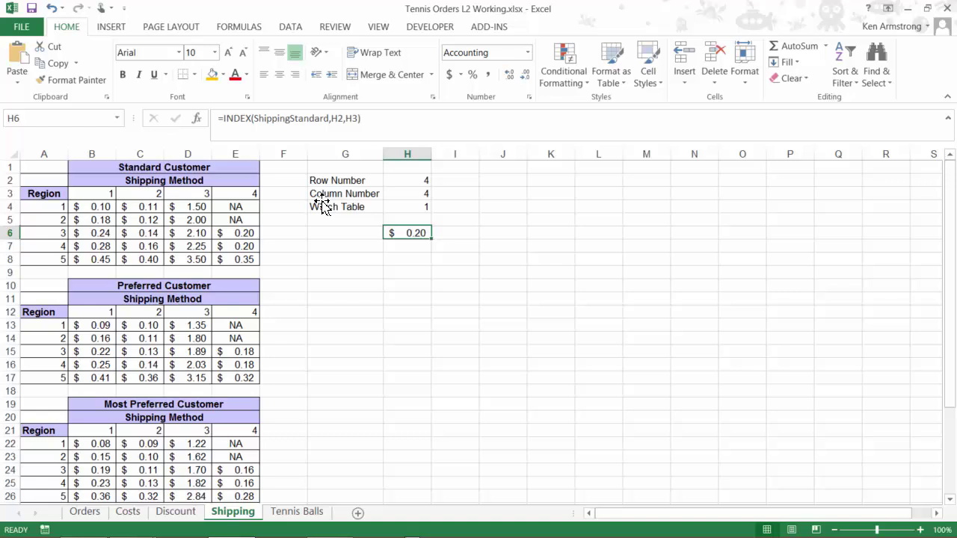
# Step: Start the formula =index(( in H7 and switch to edit mode
pyautogui.press('Down')
pyautogui.write('=i')
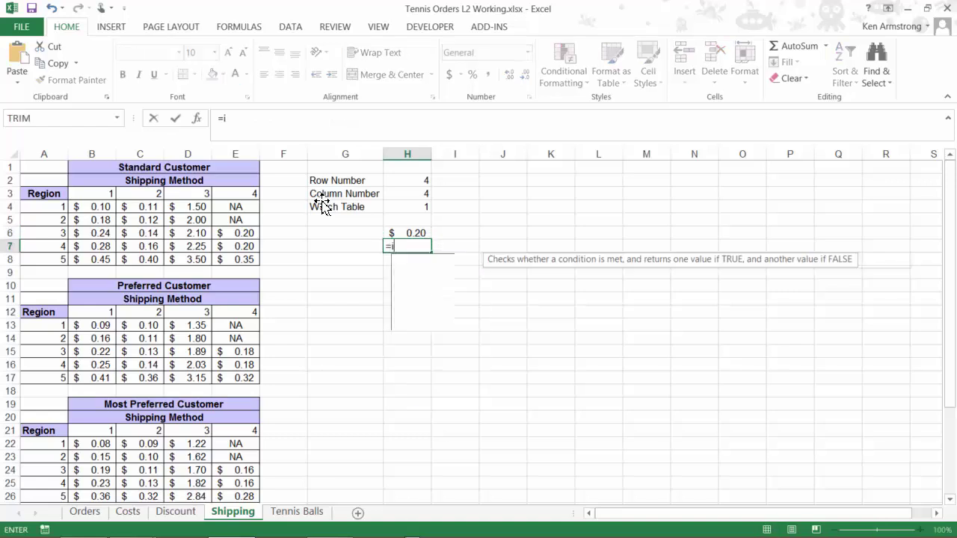
pyautogui.write('ndex')
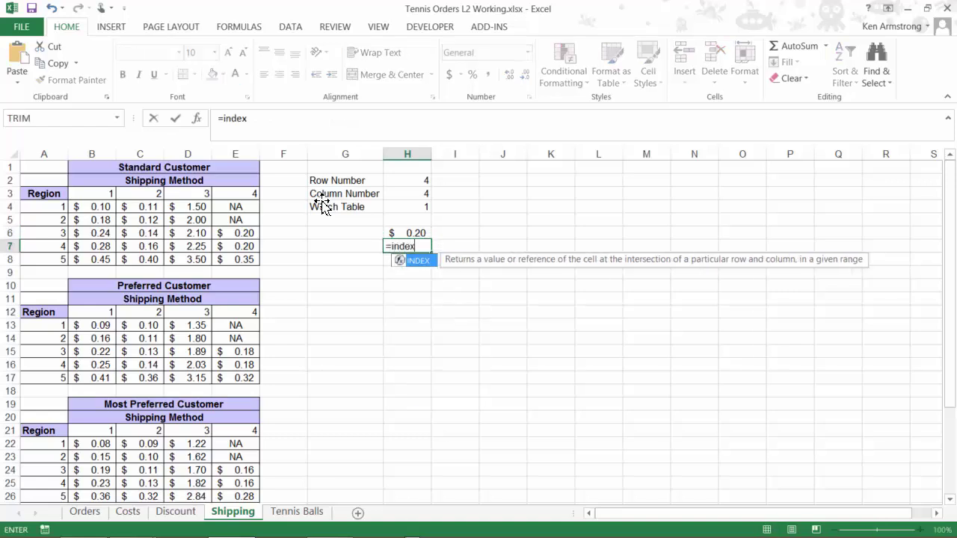
pyautogui.write('(')
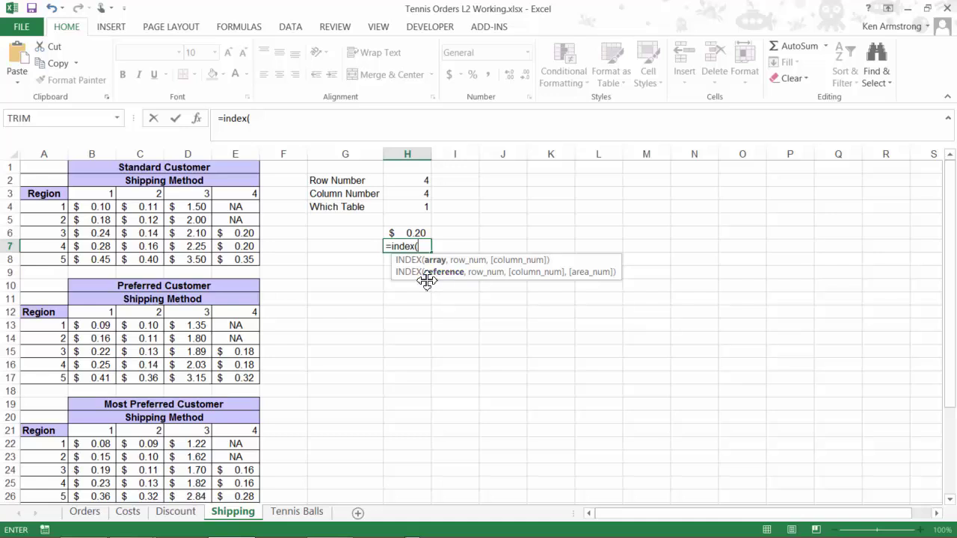
pyautogui.press('F2')
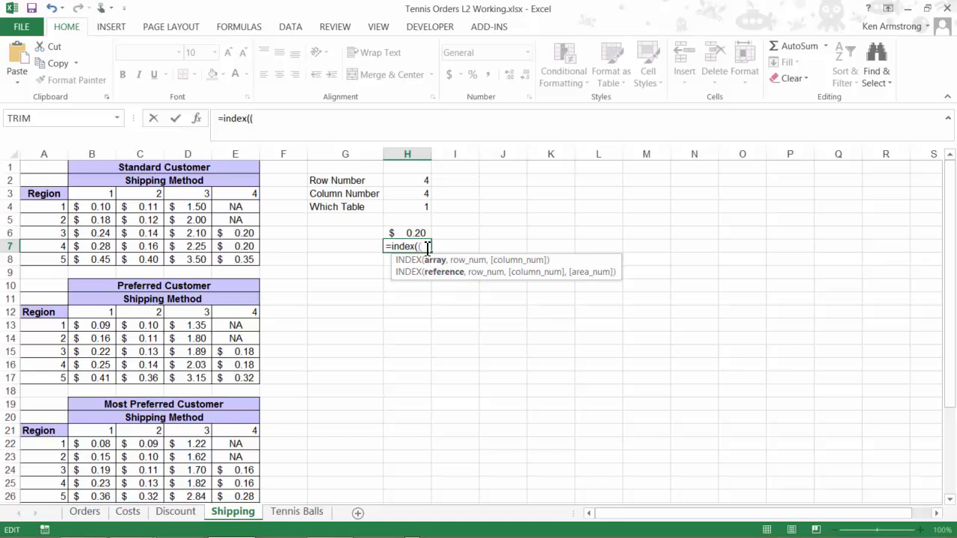
# Step: List ShippingStandard, ShippingPreferred, ShippingMostPreferred and ShippingUBERPreferred as H7's INDEX tables
pyautogui.write('ship')
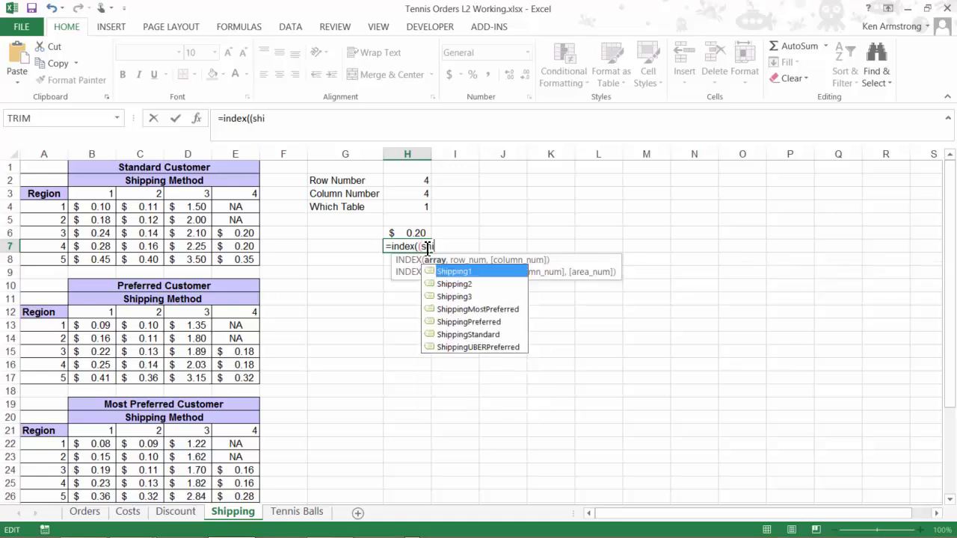
pyautogui.press('Down')
pyautogui.press('Down')
pyautogui.press('Down')
pyautogui.press('Down')
pyautogui.press('Down')
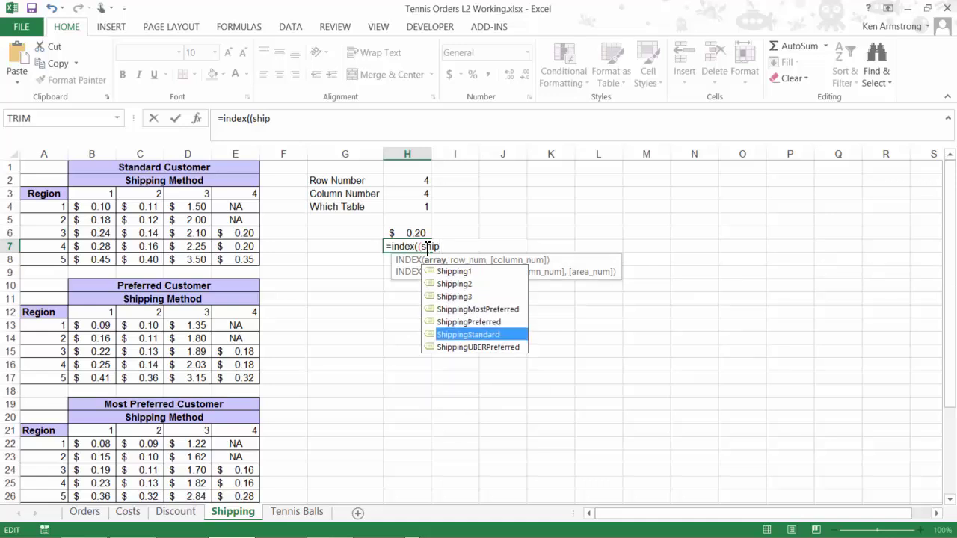
pyautogui.press('Tab')
pyautogui.write(',')
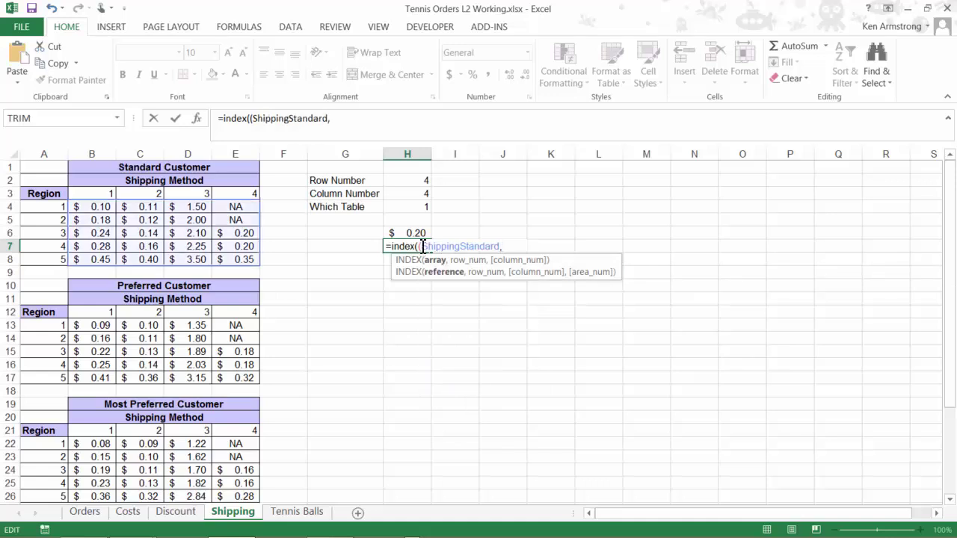
pyautogui.write('ship')
pyautogui.press('Down')
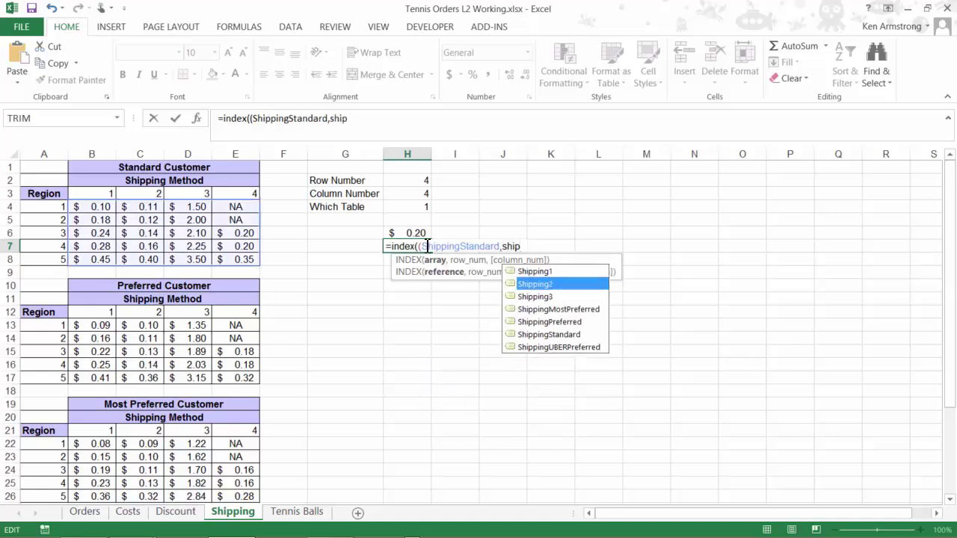
pyautogui.press('Down')
pyautogui.press('Down')
pyautogui.press('Down')
pyautogui.press('Tab')
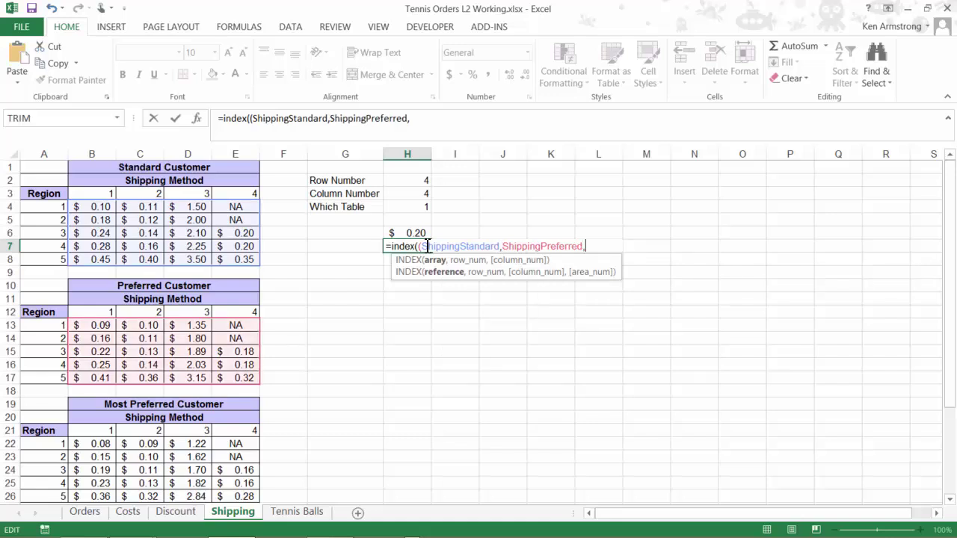
pyautogui.write(',ship')
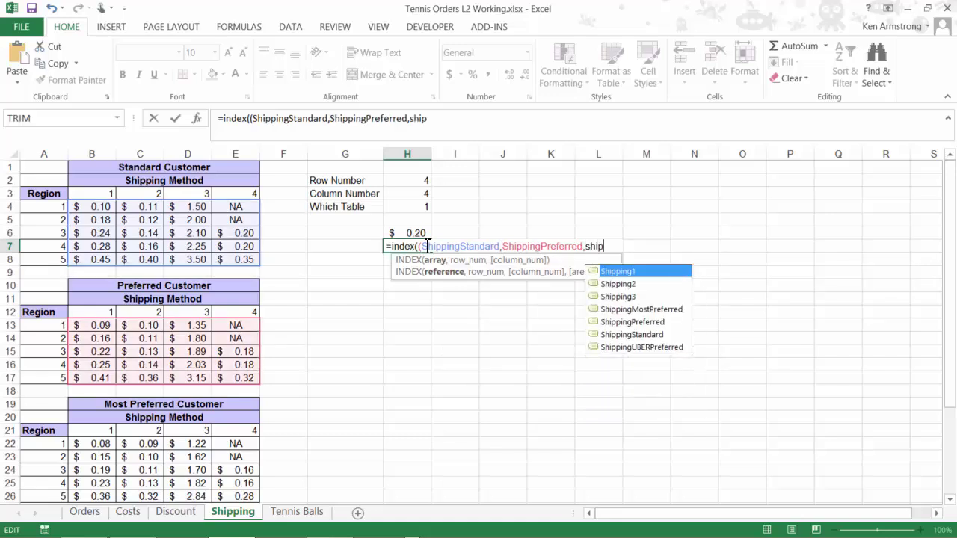
pyautogui.press('Down')
pyautogui.press('Down')
pyautogui.press('Down')
pyautogui.press('Tab')
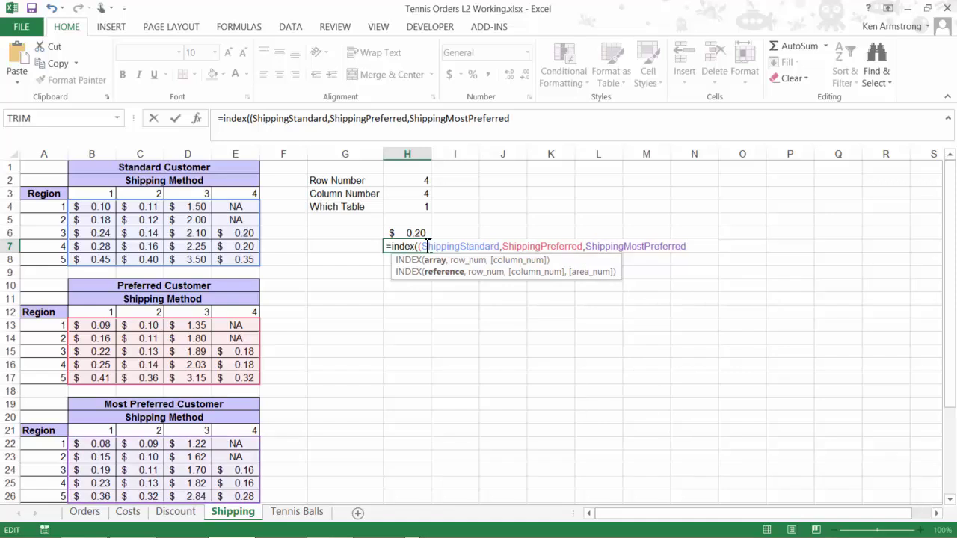
pyautogui.write(',shi')
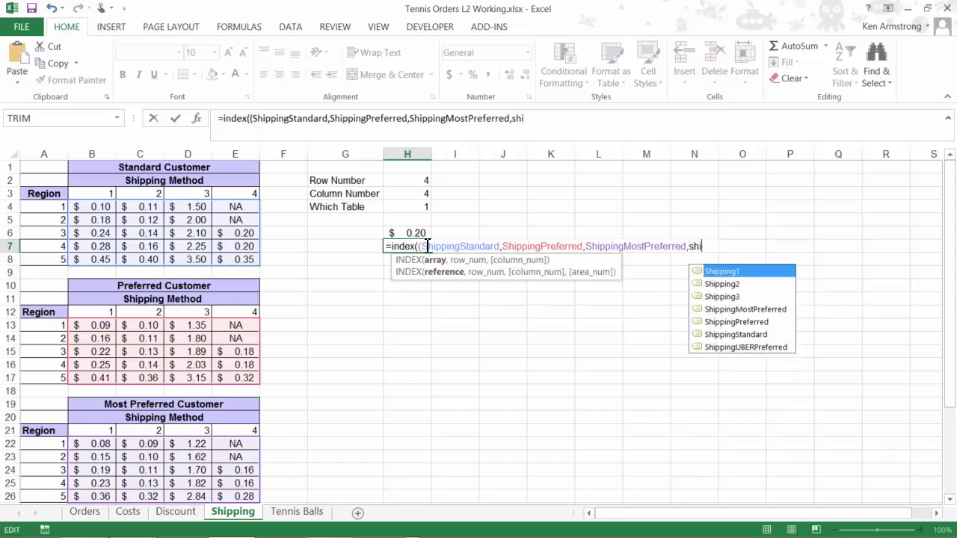
pyautogui.press('Down')
pyautogui.press('Down')
pyautogui.press('Down')
pyautogui.press('Down')
pyautogui.press('Down')
pyautogui.press('Down')
pyautogui.press('Tab')
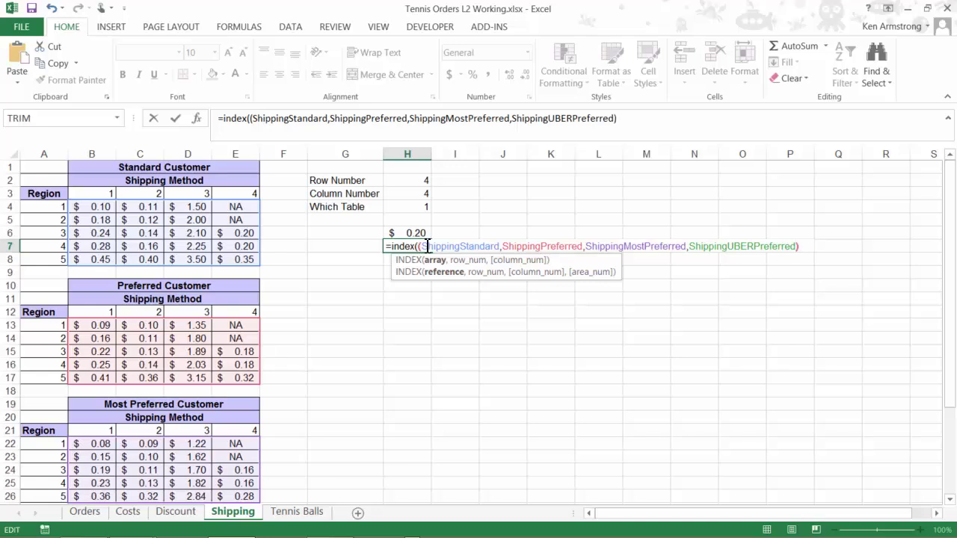
# Step: Finish H7's INDEX with H2, H3 and H4 as row, column and table arguments
pyautogui.write(',')
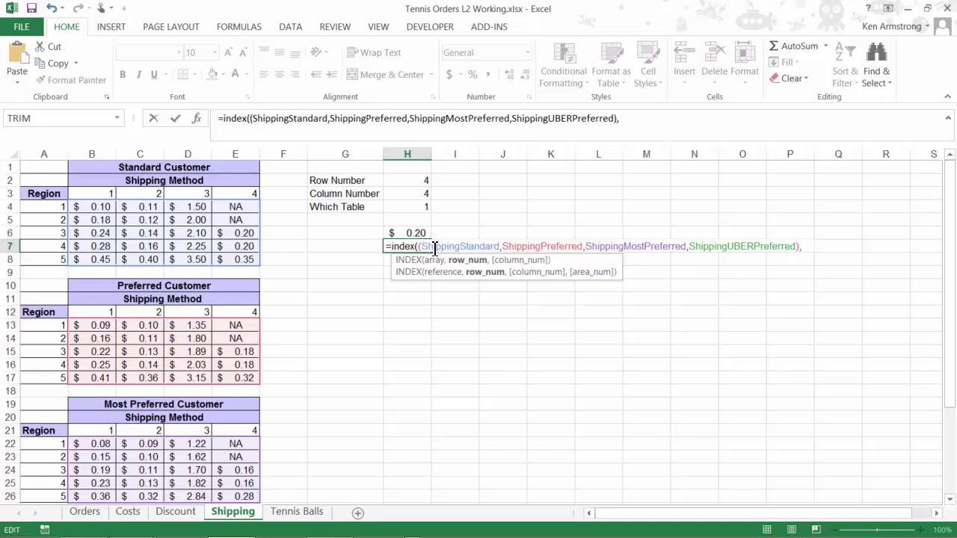
pyautogui.click(419, 183)
pyautogui.write(',')
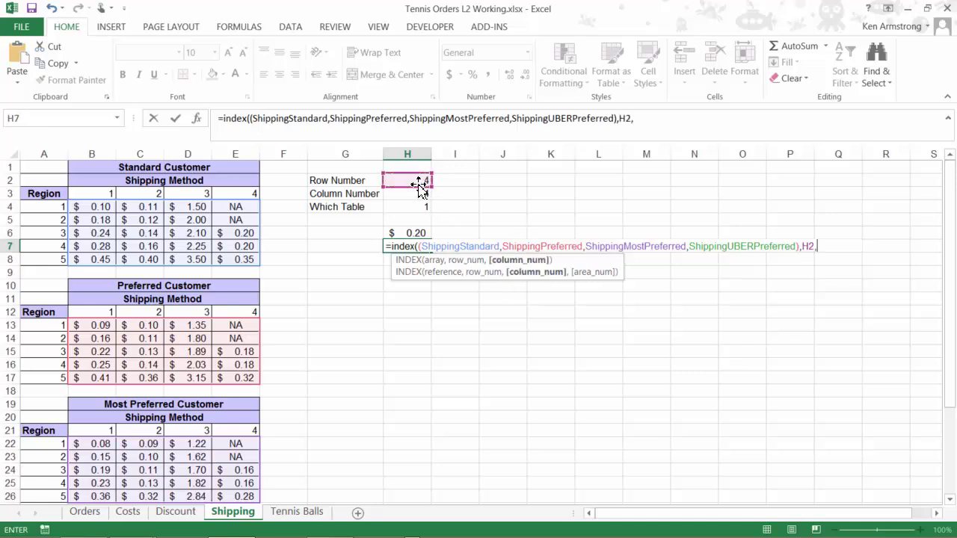
pyautogui.click(416, 192)
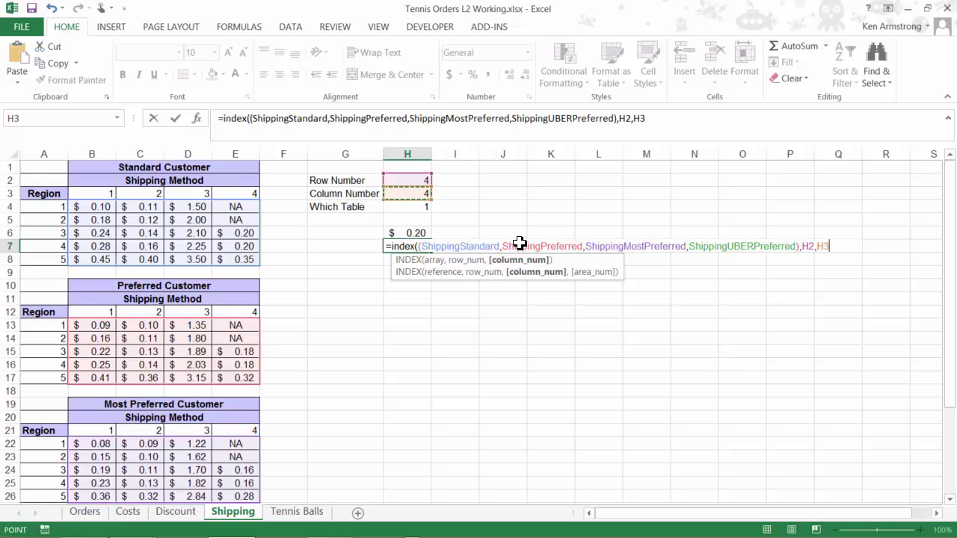
pyautogui.write(',')
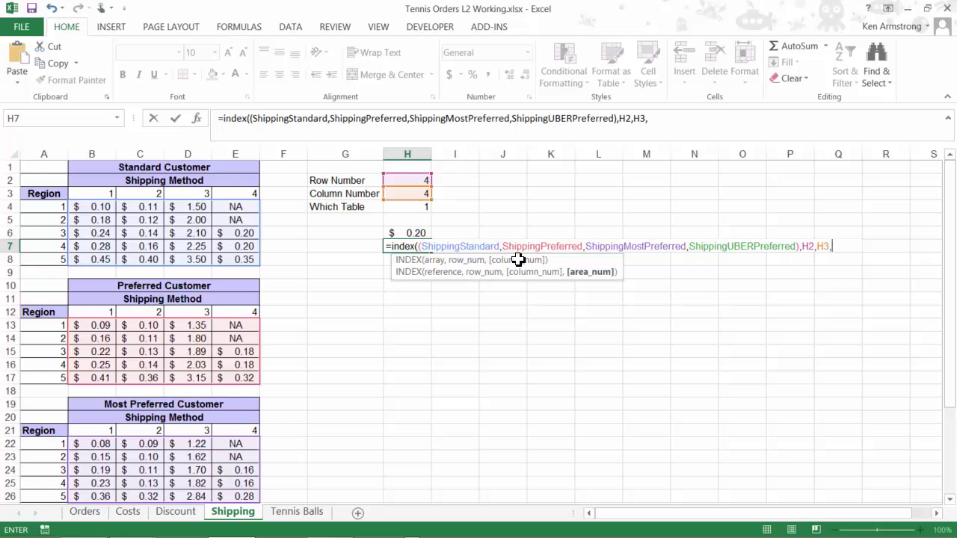
pyautogui.press('Up')
pyautogui.press('Up')
pyautogui.press('Up')
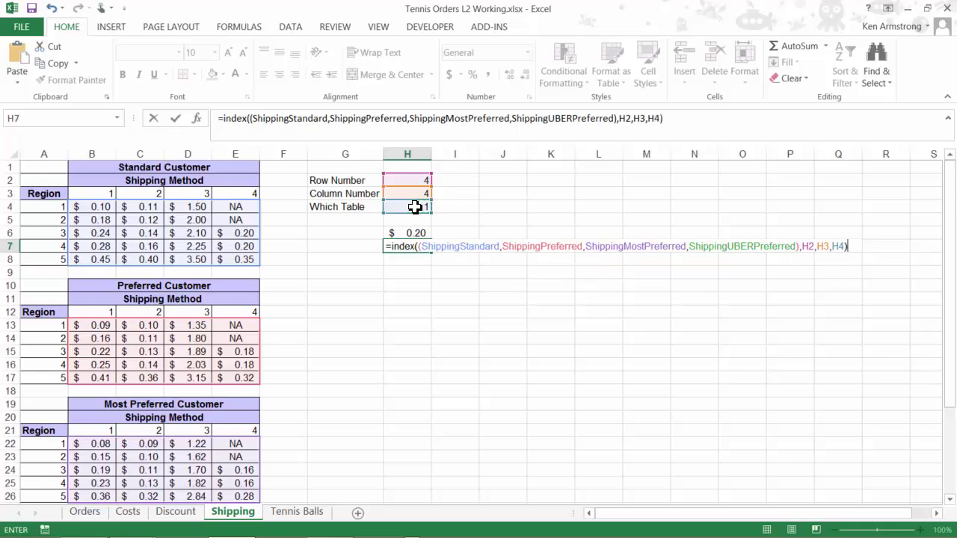
pyautogui.press('Return')
pyautogui.press('Up')
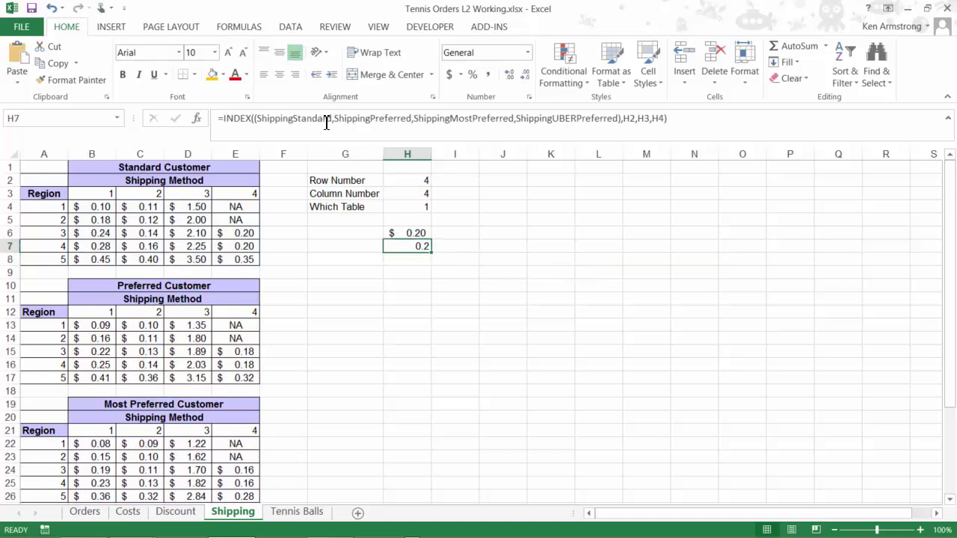
# Step: Compare the H6 and H7 formulas and inputs against rate values in E7 and C5
pyautogui.click(407, 234)
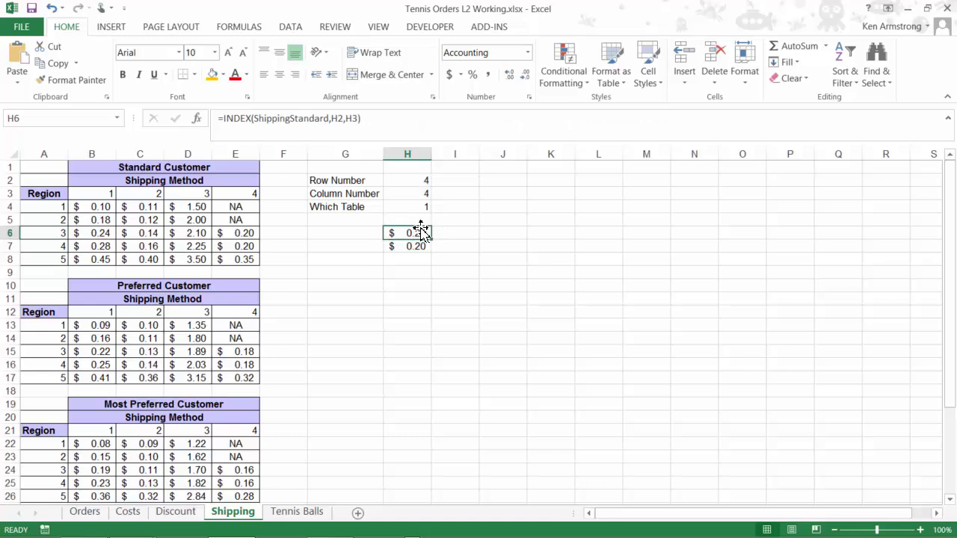
pyautogui.click(239, 247)
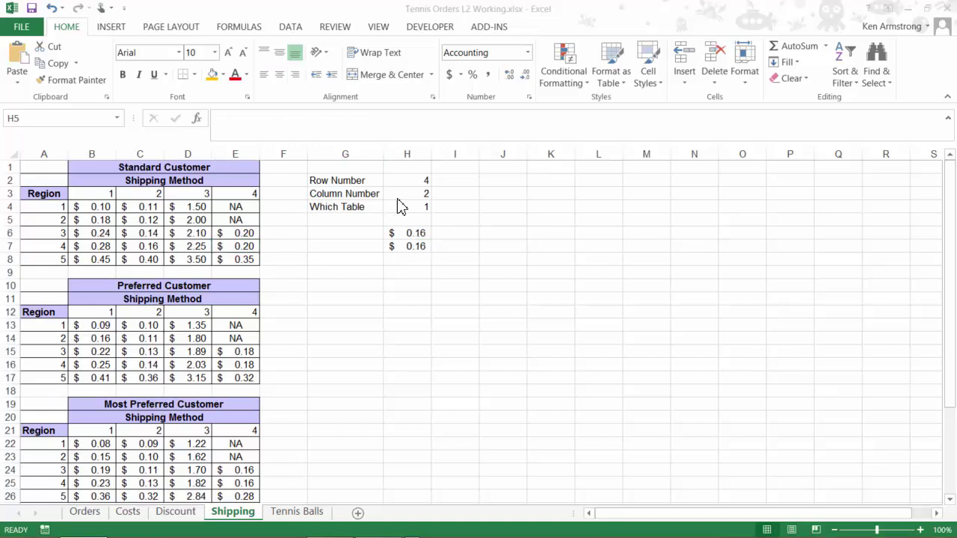
pyautogui.click(408, 224)
pyautogui.press('Down')
pyautogui.press('Down')
pyautogui.click(419, 192)
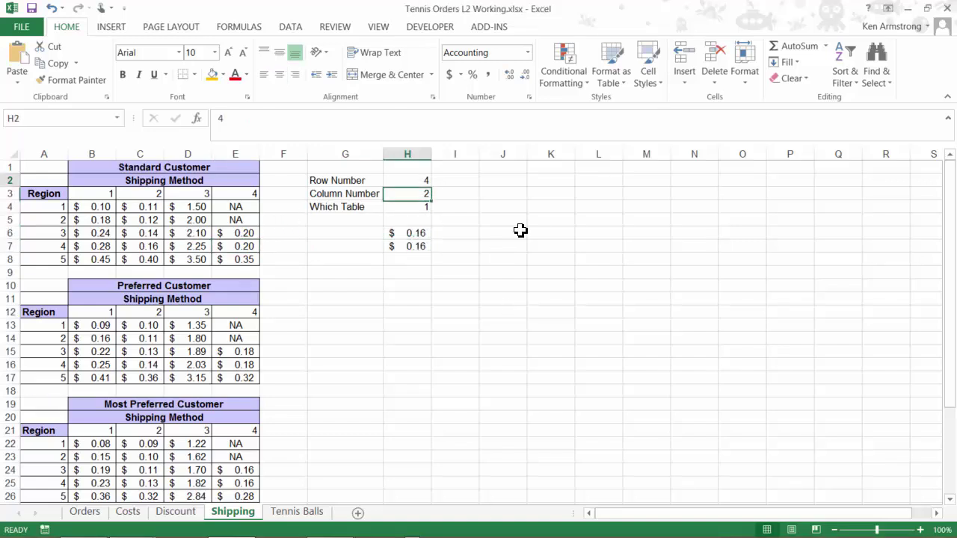
pyautogui.press('Up')
pyautogui.click(419, 207)
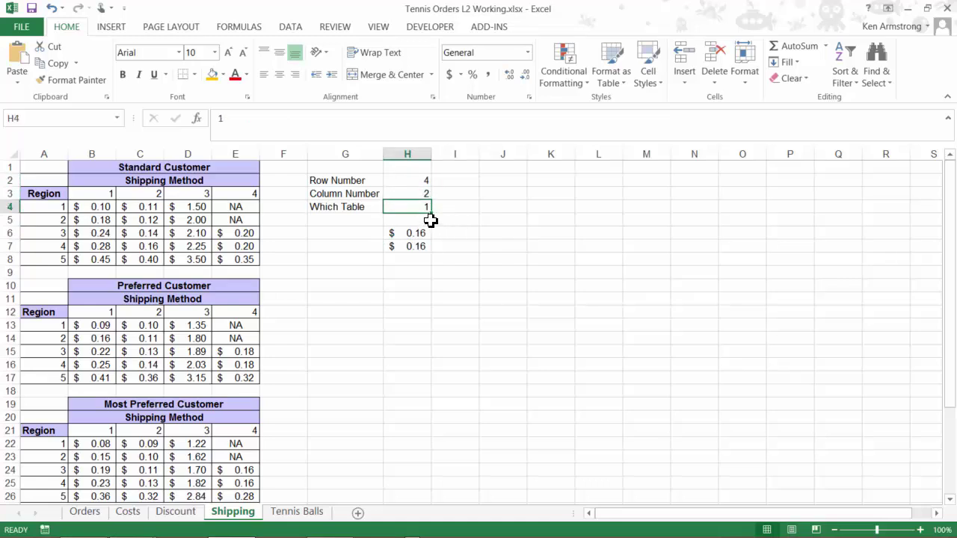
pyautogui.click(157, 219)
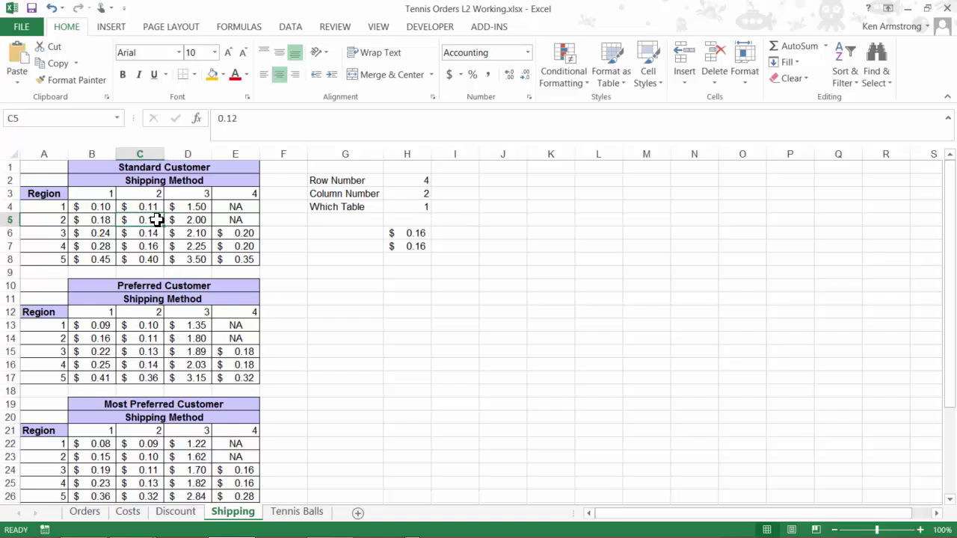
pyautogui.click(396, 207)
pyautogui.click(414, 234)
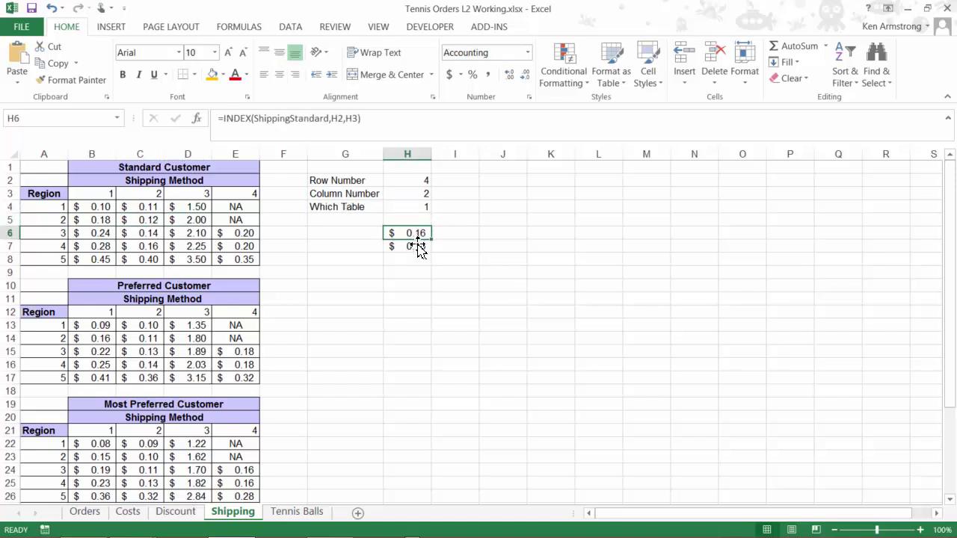
pyautogui.click(417, 247)
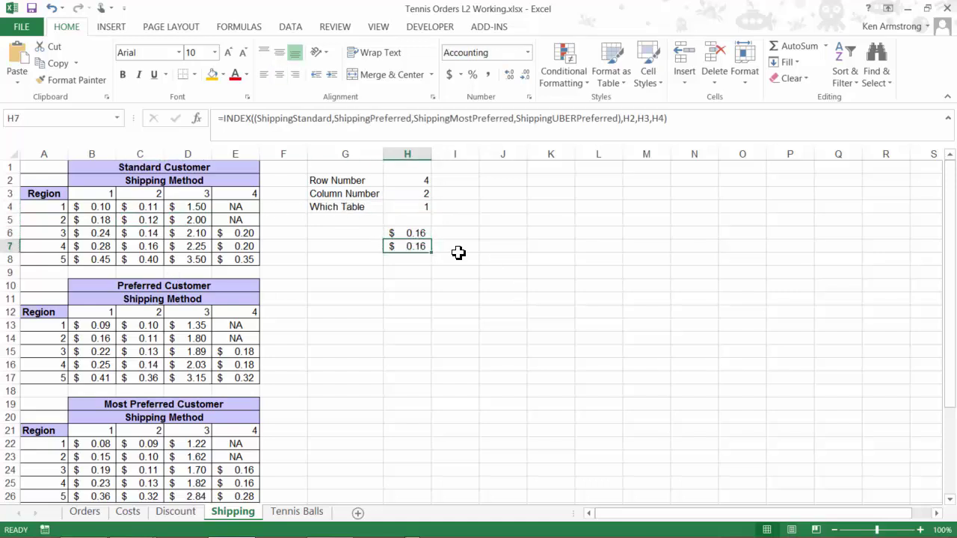
# Step: Set Which Table in H4 to 3 and check H7's $0.13 against C25
pyautogui.click(419, 209)
pyautogui.write('3')
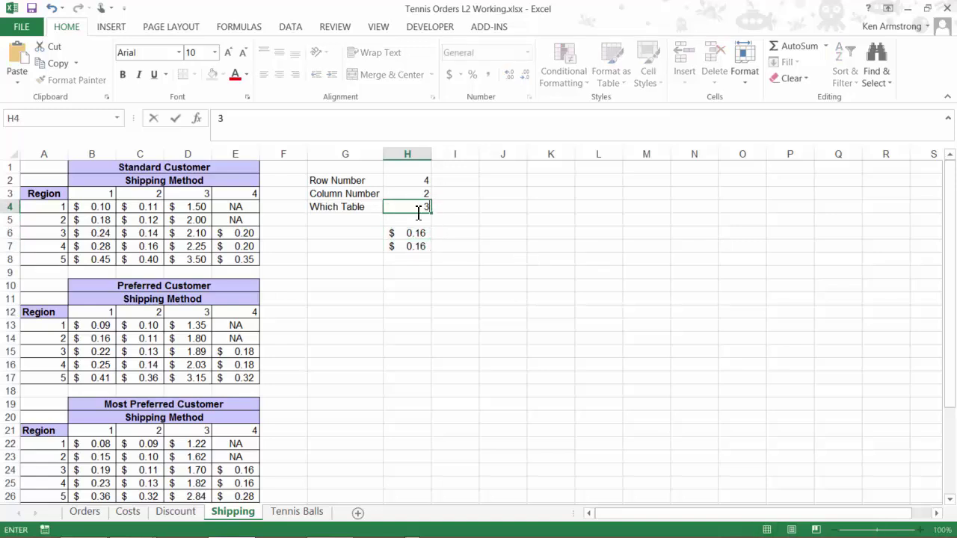
pyautogui.press('Return')
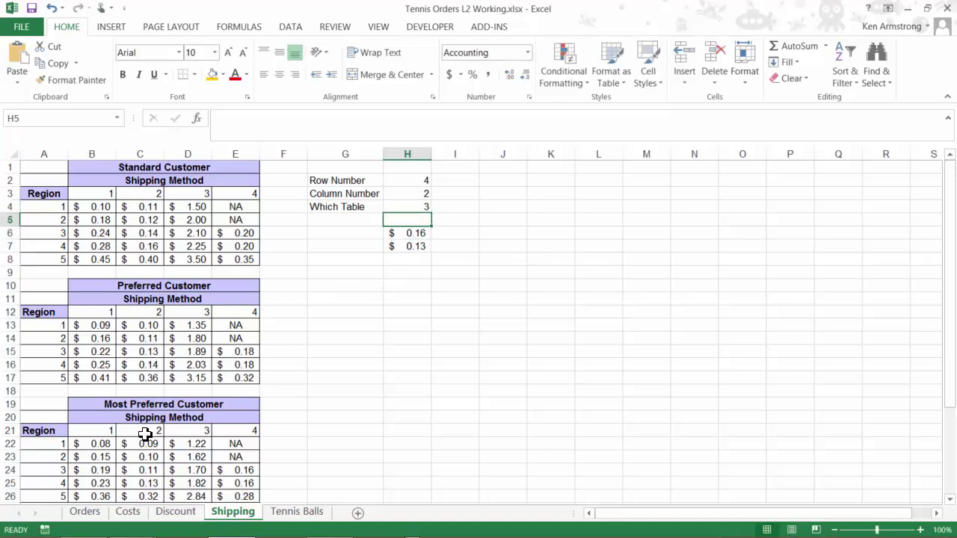
pyautogui.click(155, 483)
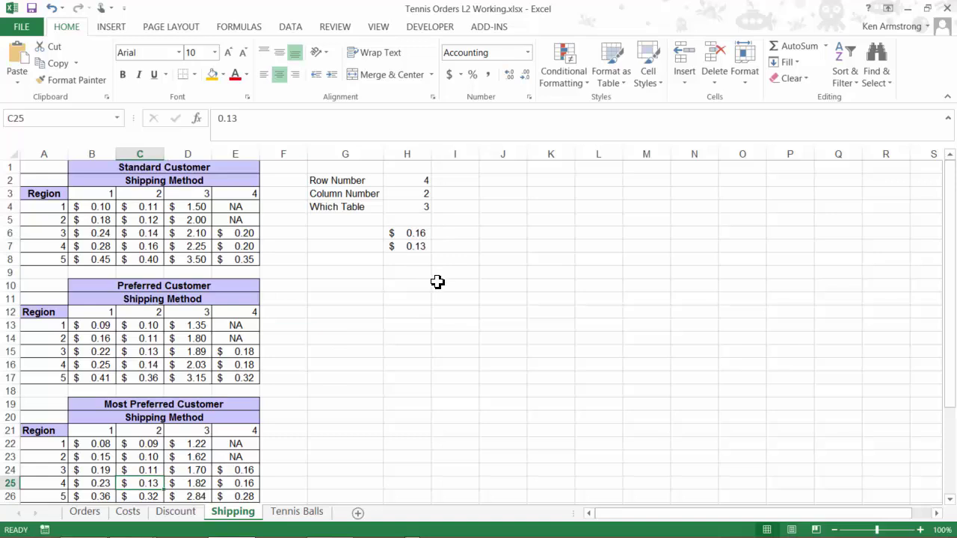
pyautogui.click(412, 234)
pyautogui.click(412, 245)
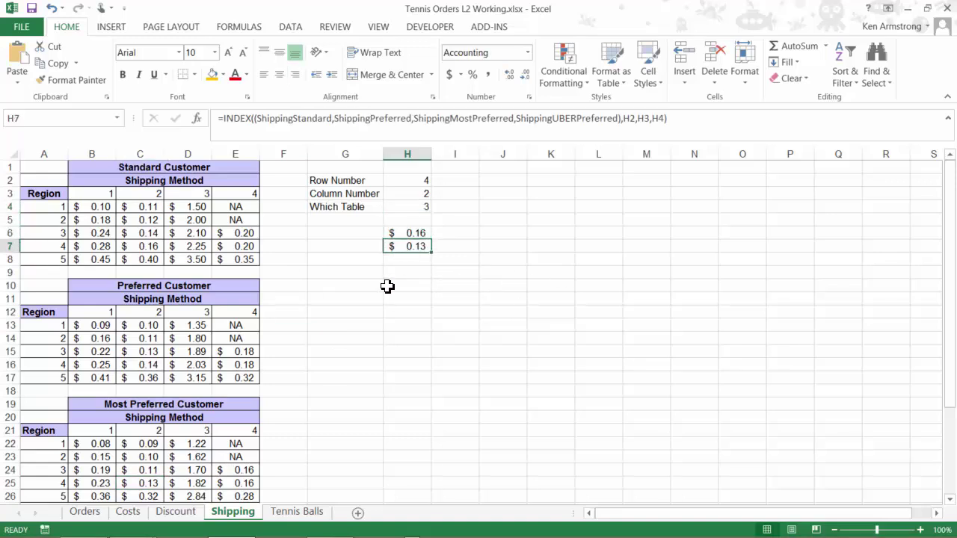
# Step: On the Orders sheet, unhide rows 1–5 showing weight 100, region 3, method 1, customer type 2
pyautogui.click(92, 513)
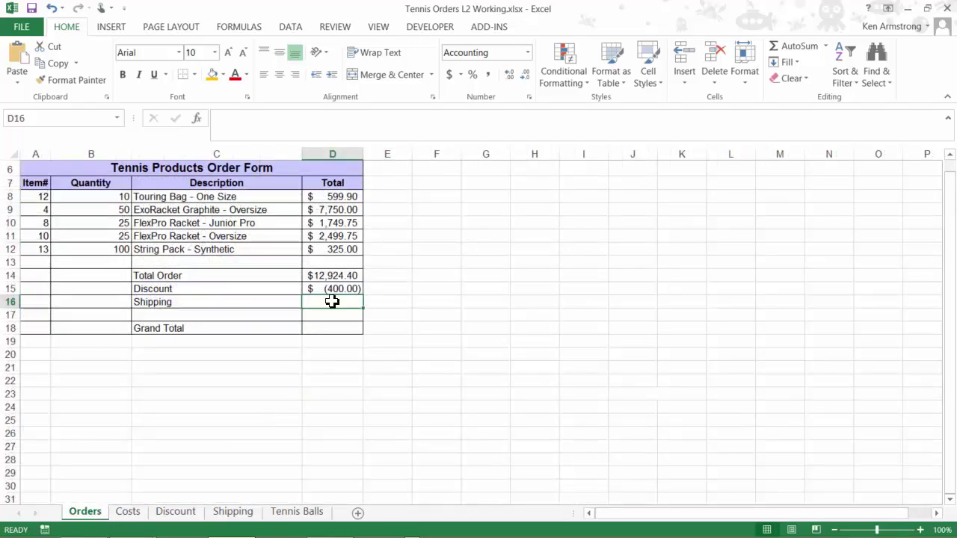
pyautogui.doubleClick(9, 160)
pyautogui.click(157, 198)
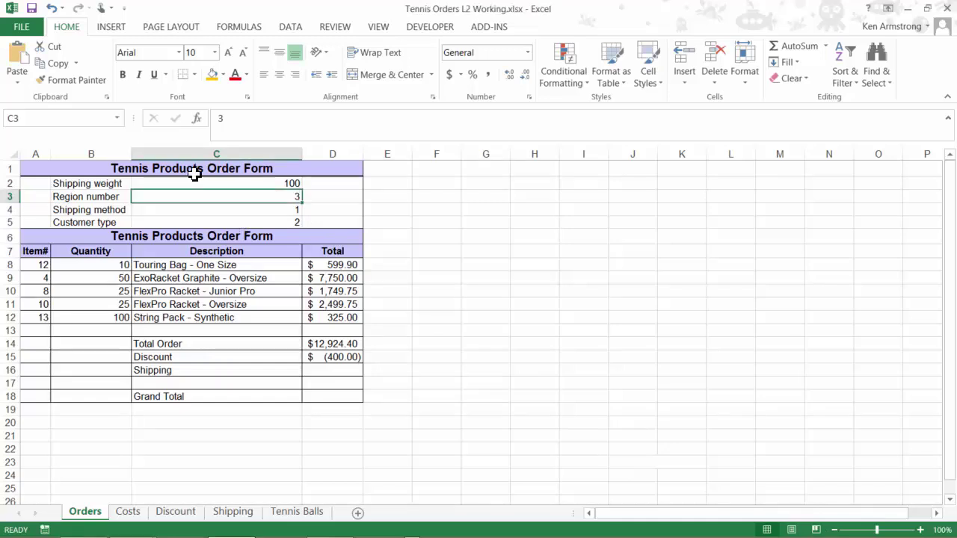
pyautogui.click(225, 182)
pyautogui.click(242, 193)
pyautogui.press('Down')
pyautogui.press('Down')
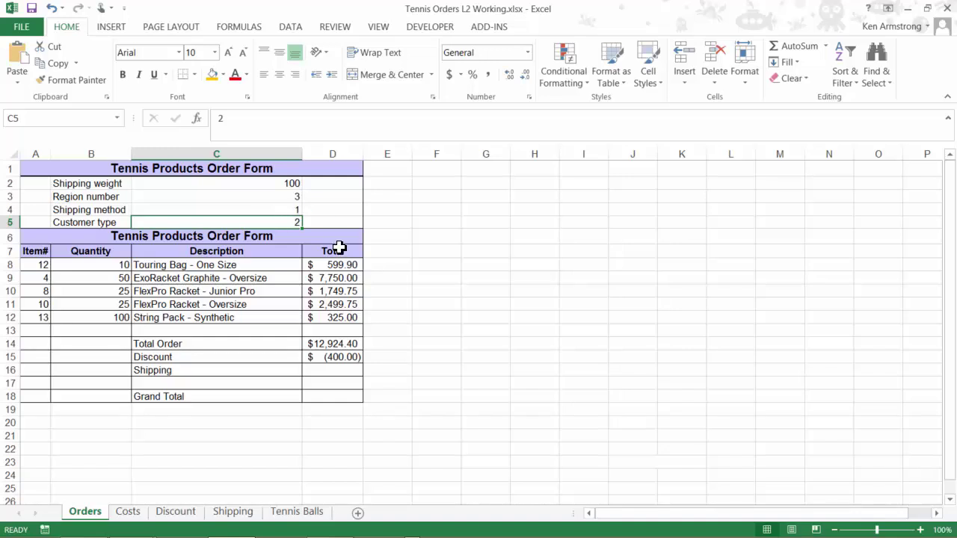
pyautogui.click(328, 372)
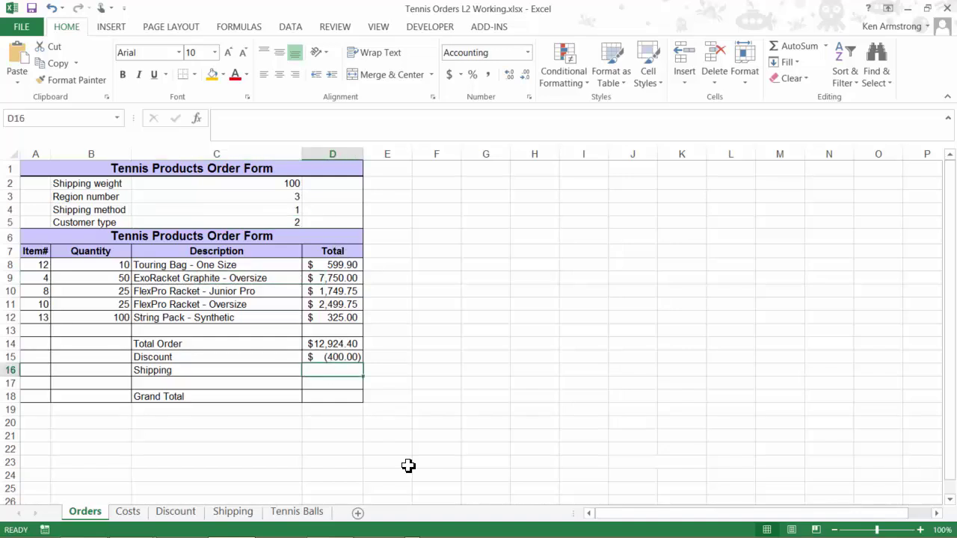
# Step: Start D16 with =INDEX( listing the ShippingStandard and ShippingPreferred tables
pyautogui.write('=inde')
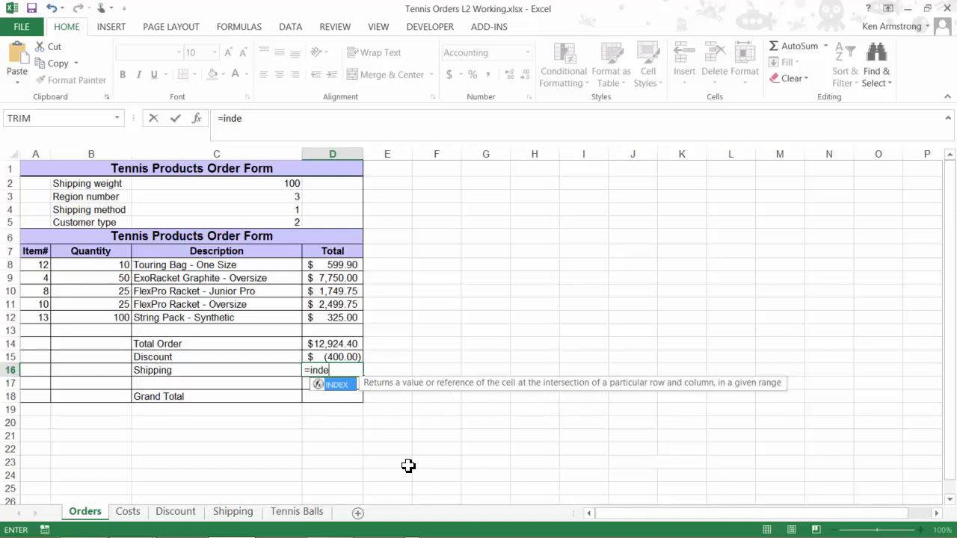
pyautogui.press('Tab')
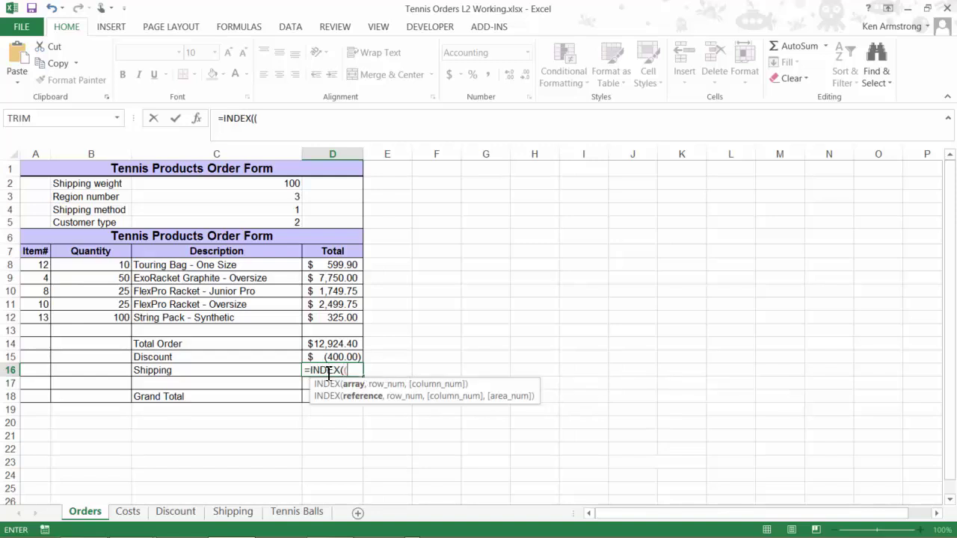
pyautogui.write('(ship')
pyautogui.press('Down')
pyautogui.press('Down')
pyautogui.press('Down')
pyautogui.press('Down')
pyautogui.press('Down')
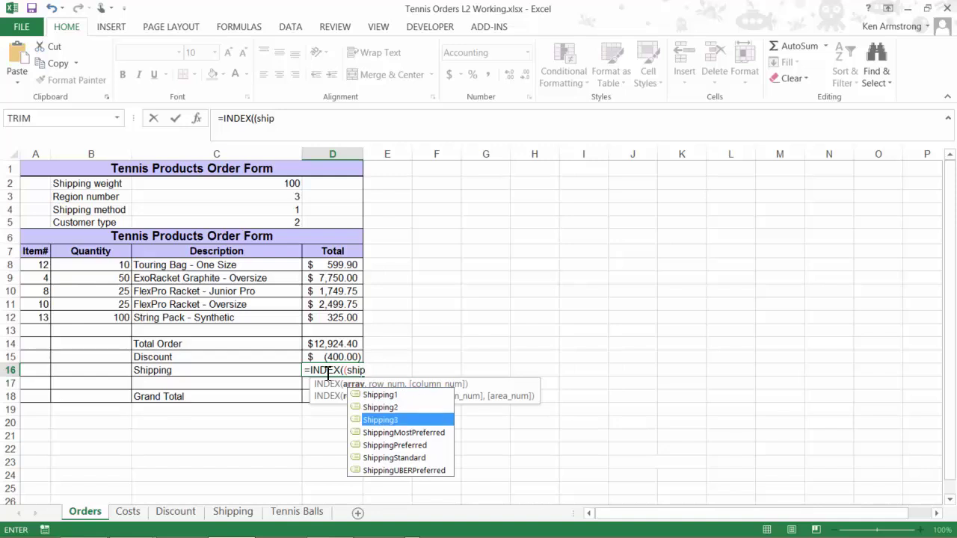
pyautogui.press('Tab')
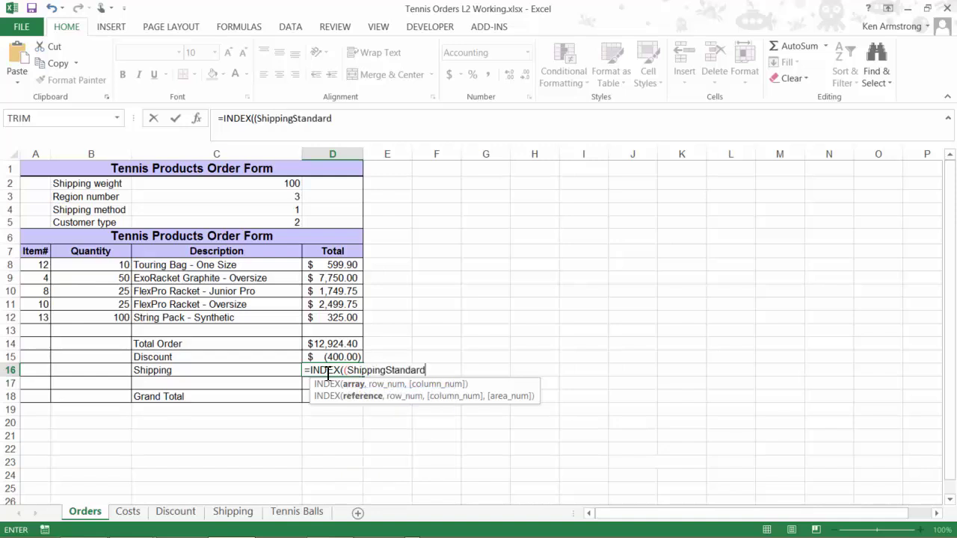
pyautogui.write(',sh')
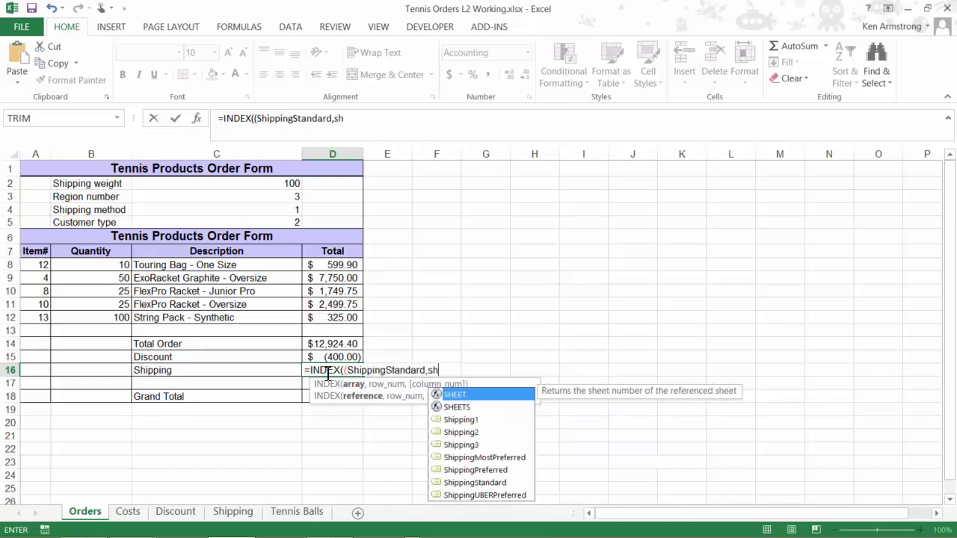
pyautogui.press('Down')
pyautogui.press('Down')
pyautogui.press('Down')
pyautogui.press('Down')
pyautogui.press('Down')
pyautogui.press('Down')
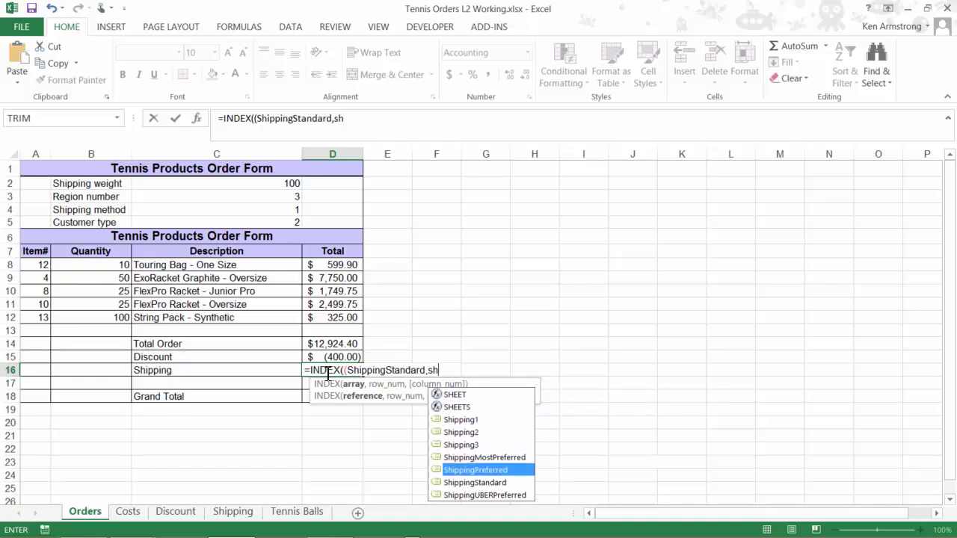
pyautogui.press('Tab')
# Step: Add ShippingMostPreferred and ShippingUBERPreferred to the INDEX table list and close it
pyautogui.write(',ship')
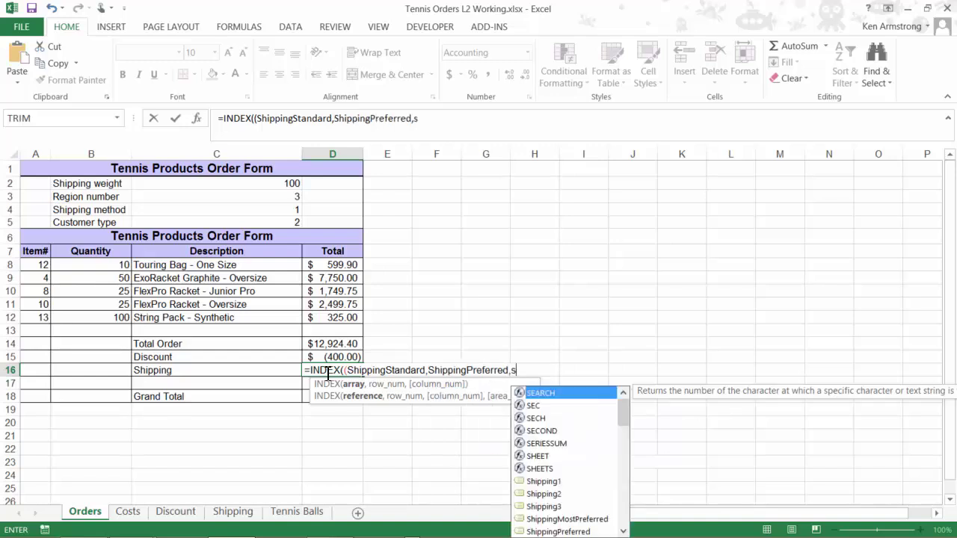
pyautogui.press('Down')
pyautogui.press('Down')
pyautogui.press('Down')
pyautogui.press('Tab')
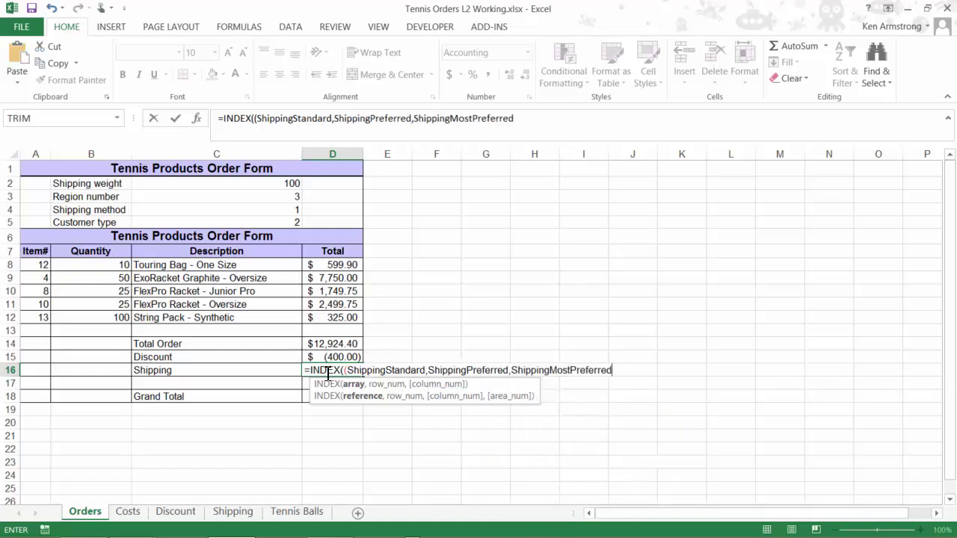
pyautogui.write(',shi')
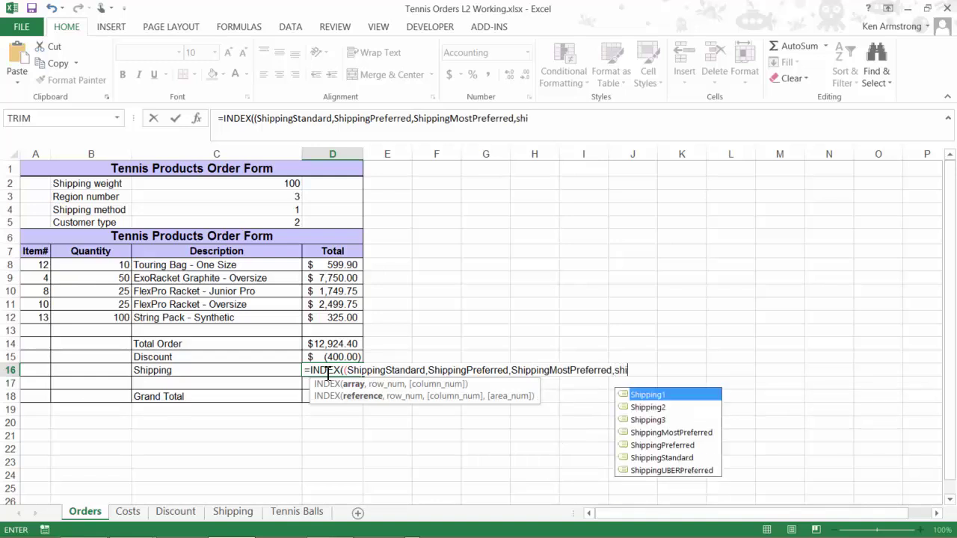
pyautogui.write('p')
pyautogui.press('Down')
pyautogui.press('Down')
pyautogui.press('Down')
pyautogui.press('Down')
pyautogui.press('Down')
pyautogui.press('Down')
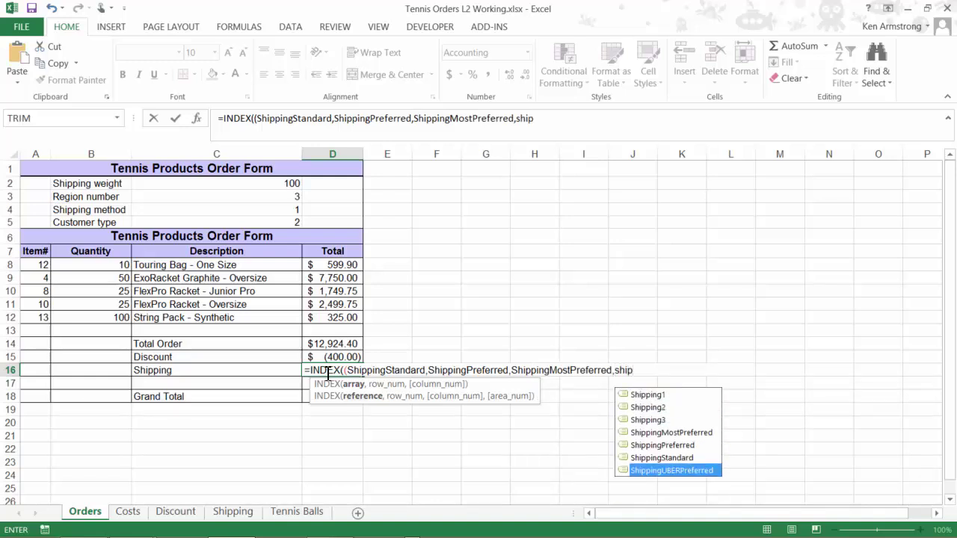
pyautogui.press('Tab')
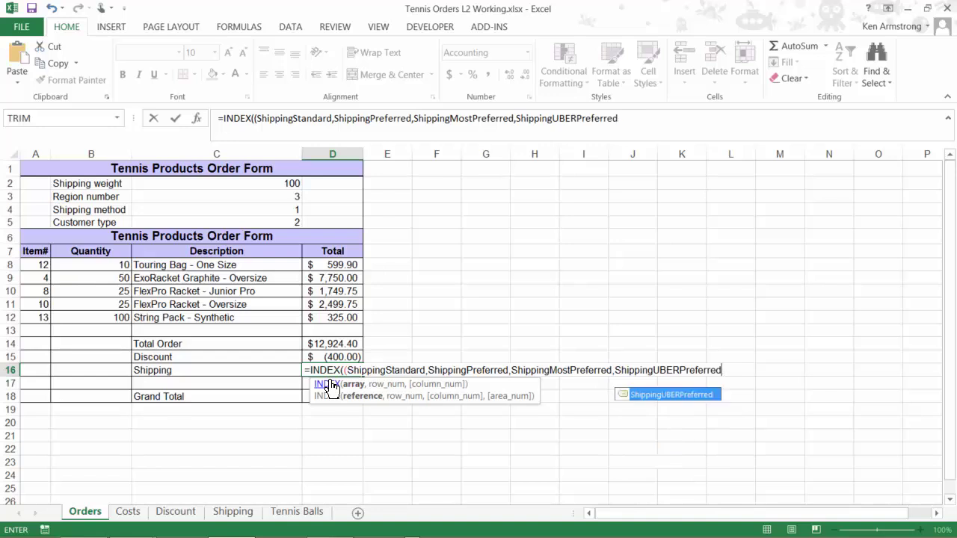
pyautogui.write('),')
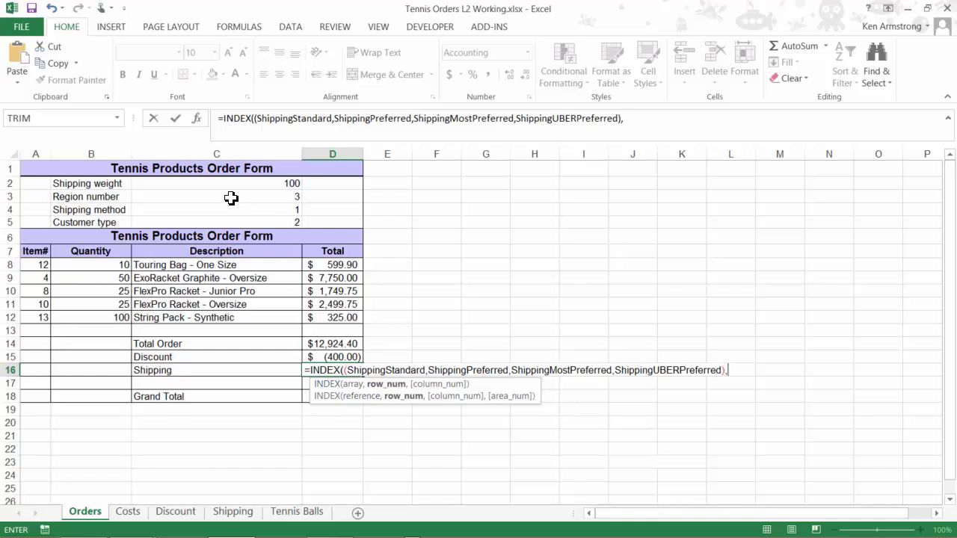
# Step: Finish the INDEX with region C3 as row, method C4 as column, customer type C5 as area
pyautogui.click(265, 196)
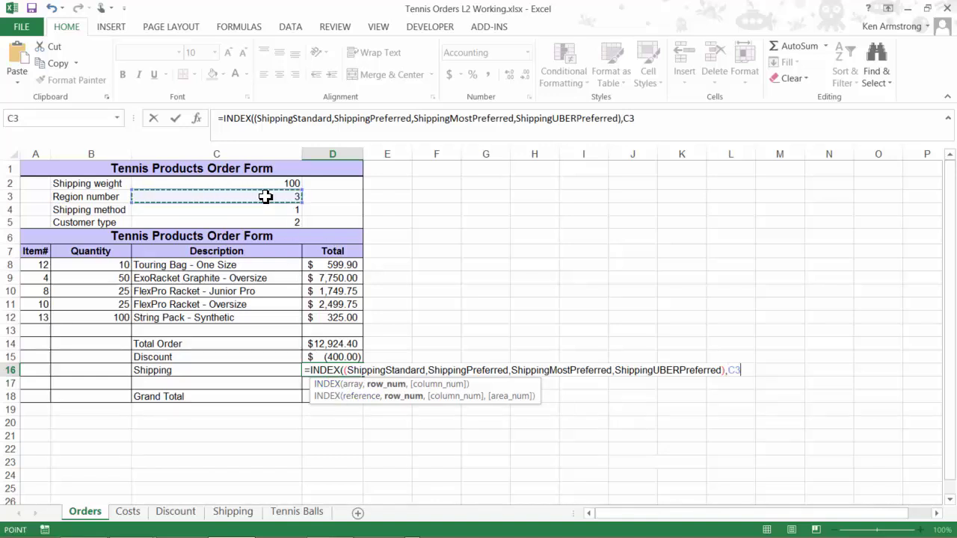
pyautogui.write(',')
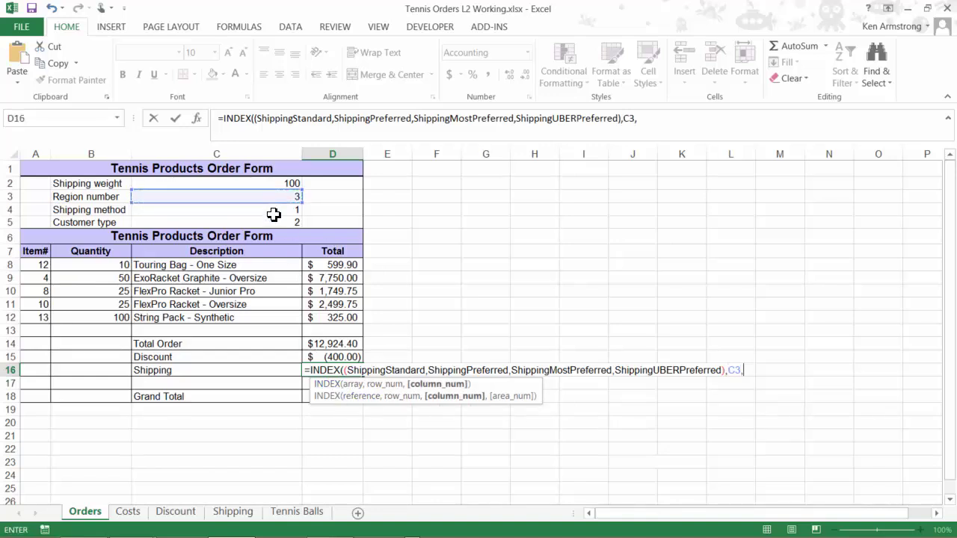
pyautogui.click(273, 210)
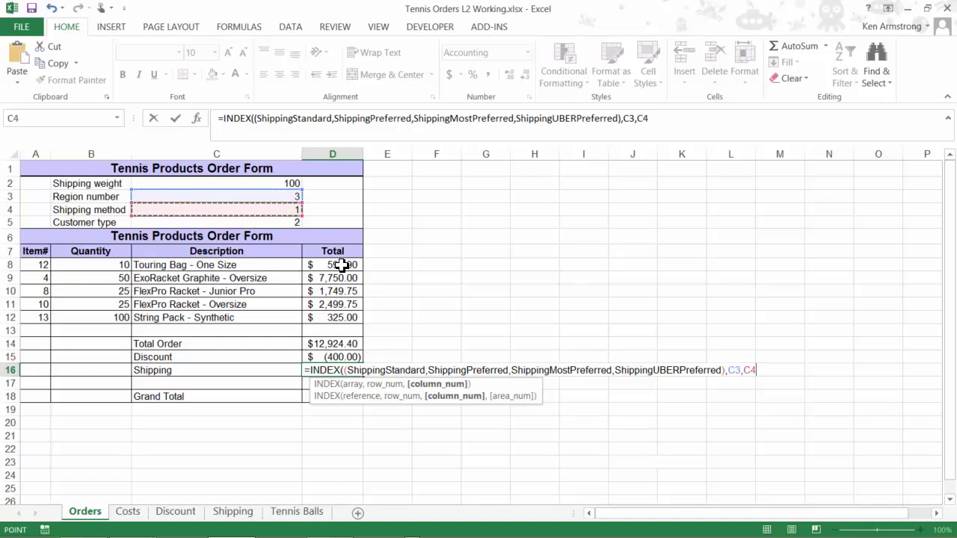
pyautogui.write(',')
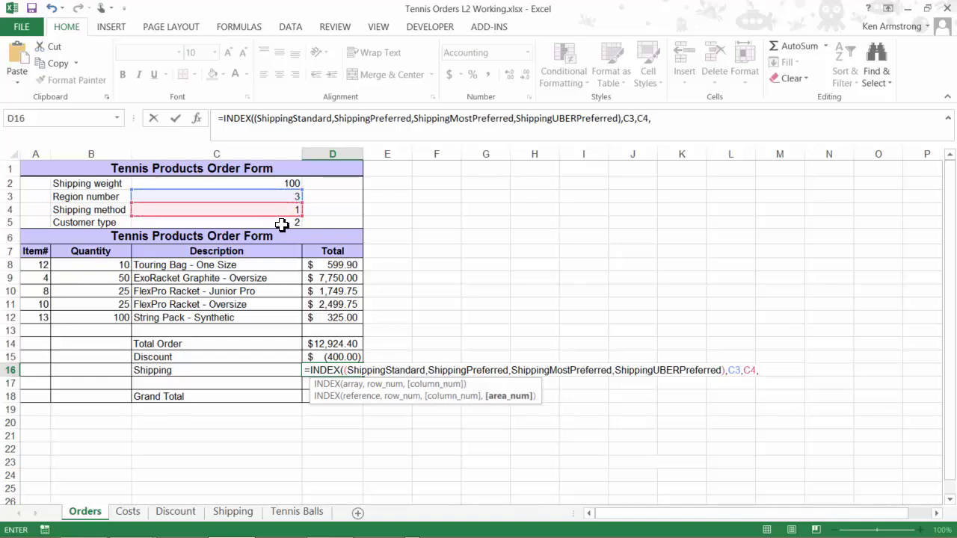
pyautogui.click(281, 223)
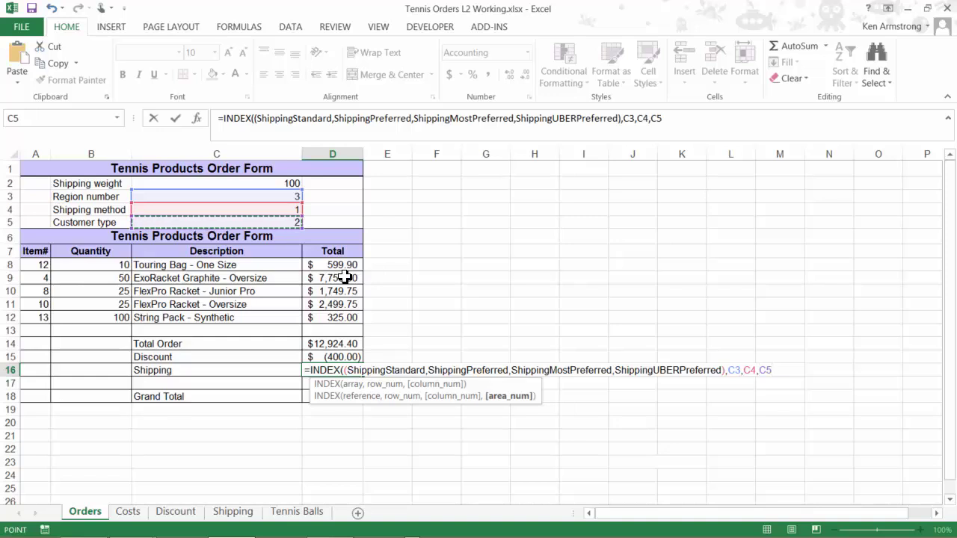
pyautogui.write(')')
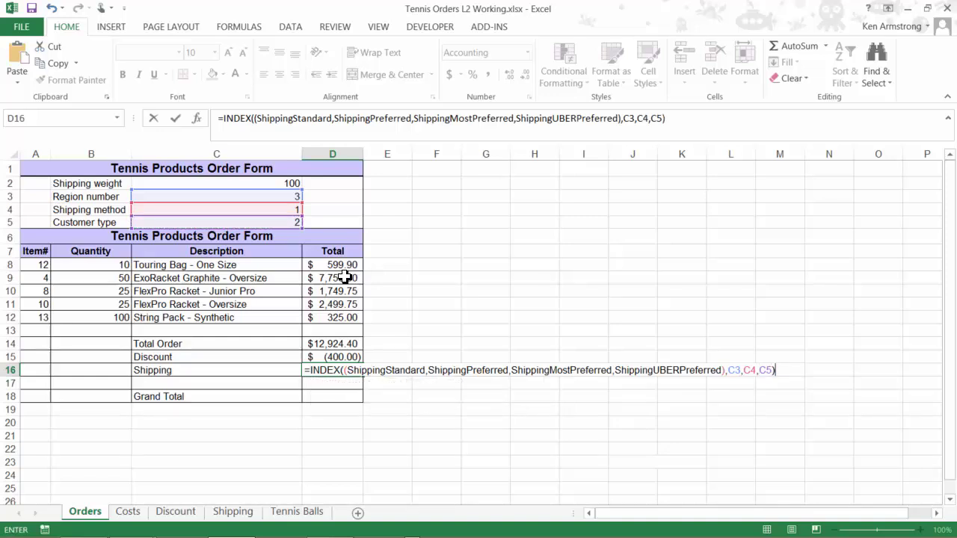
pyautogui.press('Return')
# Step: Multiply the D16 Shipping formula by the weight in C2, giving $22.00
pyautogui.press('Up')
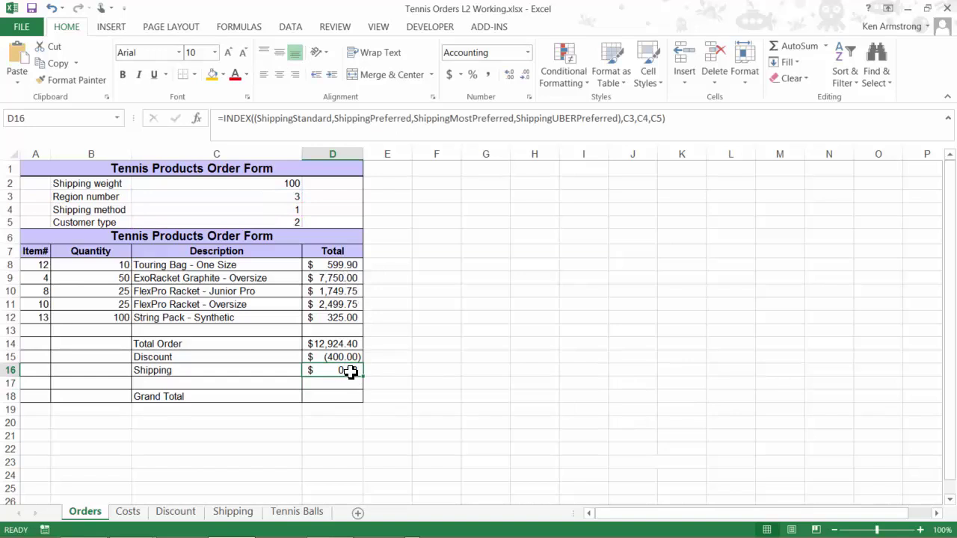
pyautogui.click(681, 118)
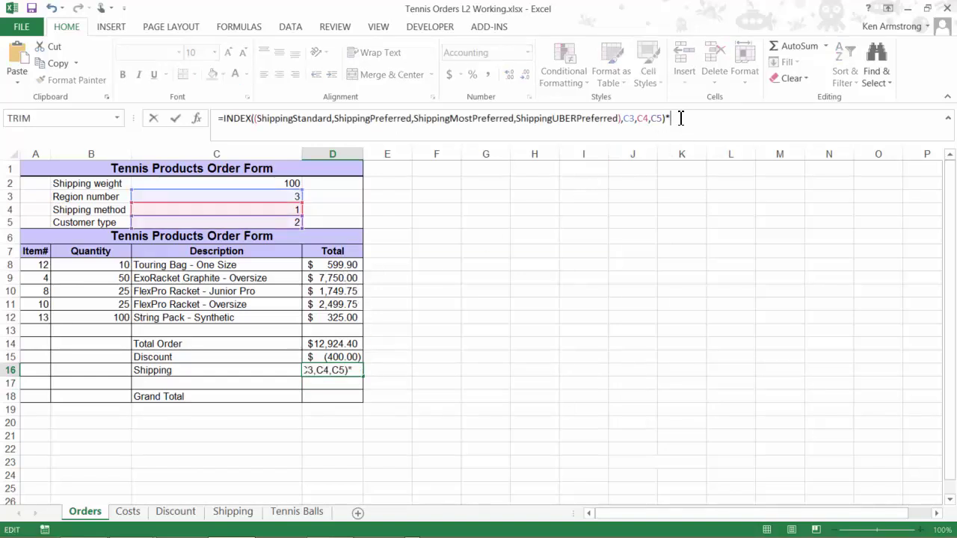
pyautogui.write('*')
pyautogui.click(265, 183)
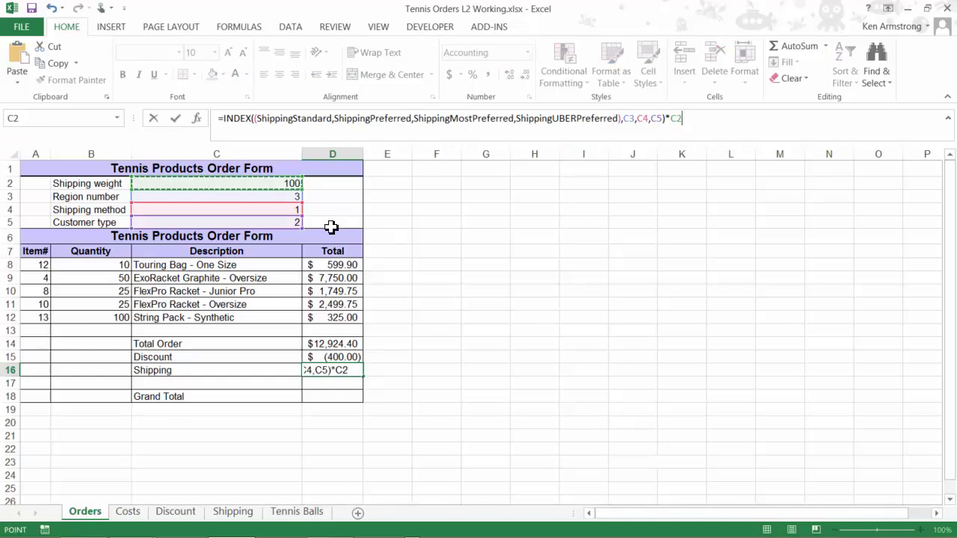
pyautogui.press('Return')
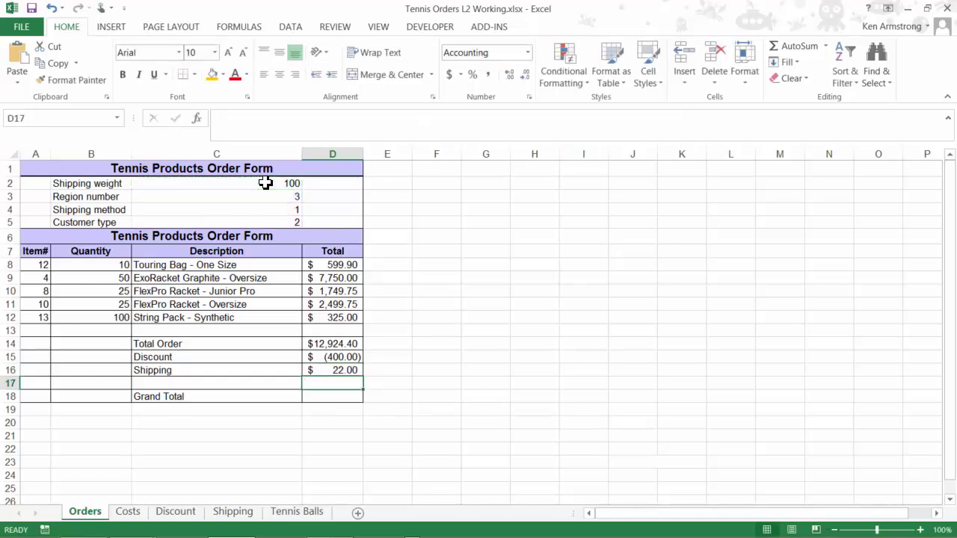
pyautogui.press('Up')
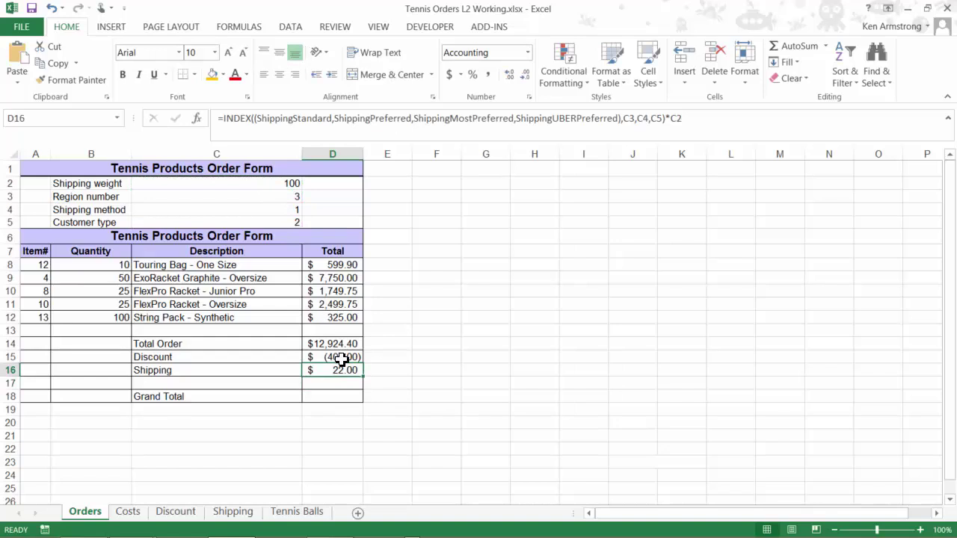
# Step: Enter =SUM(D14:D16) in D18 for a Grand Total of $12,546.40
pyautogui.press('Down')
pyautogui.click(337, 397)
pyautogui.write('=su')
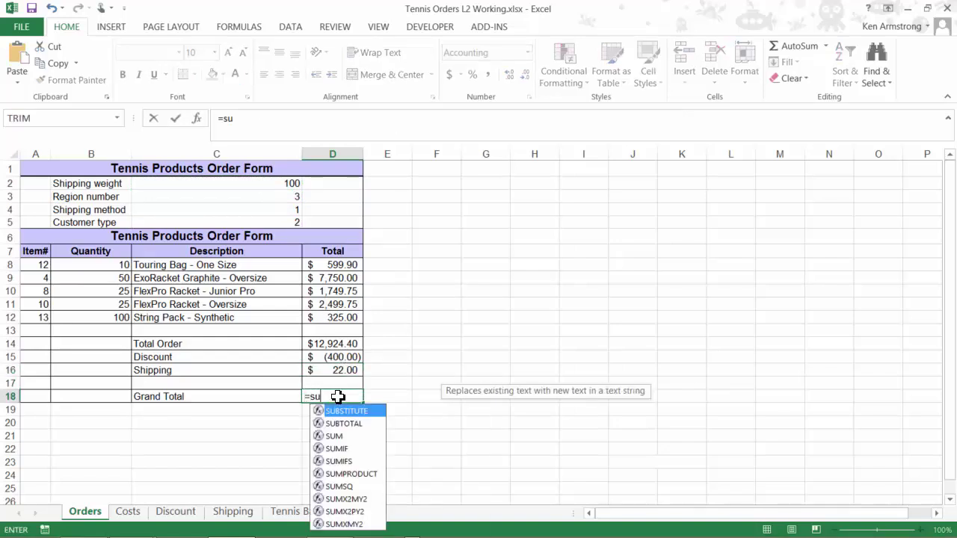
pyautogui.write('m(')
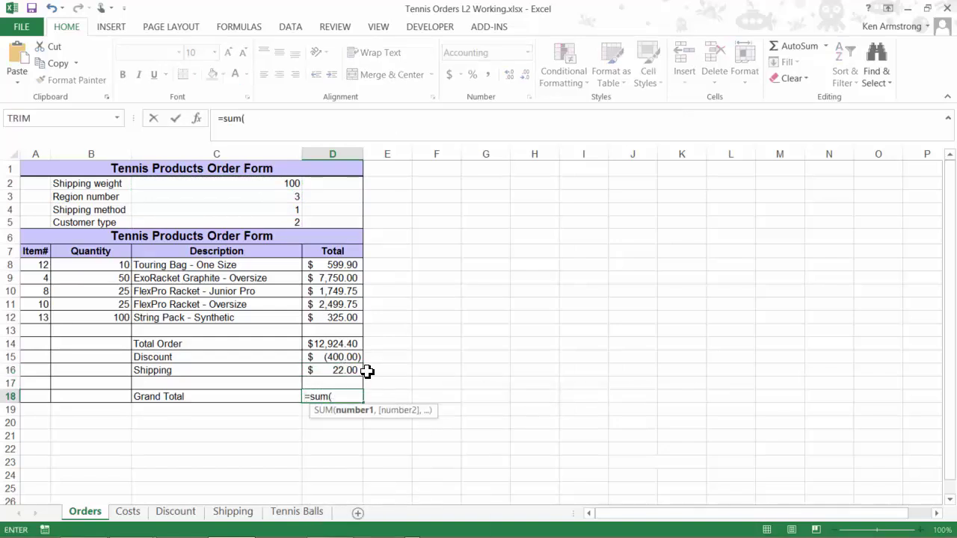
pyautogui.moveTo(341, 344); pyautogui.dragTo(341, 368)
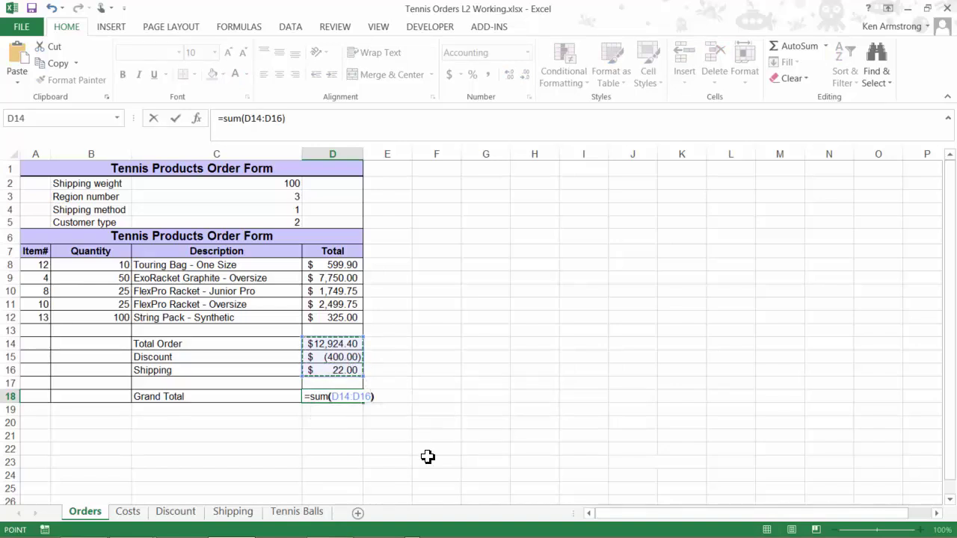
pyautogui.press('Return')
pyautogui.press('Up')
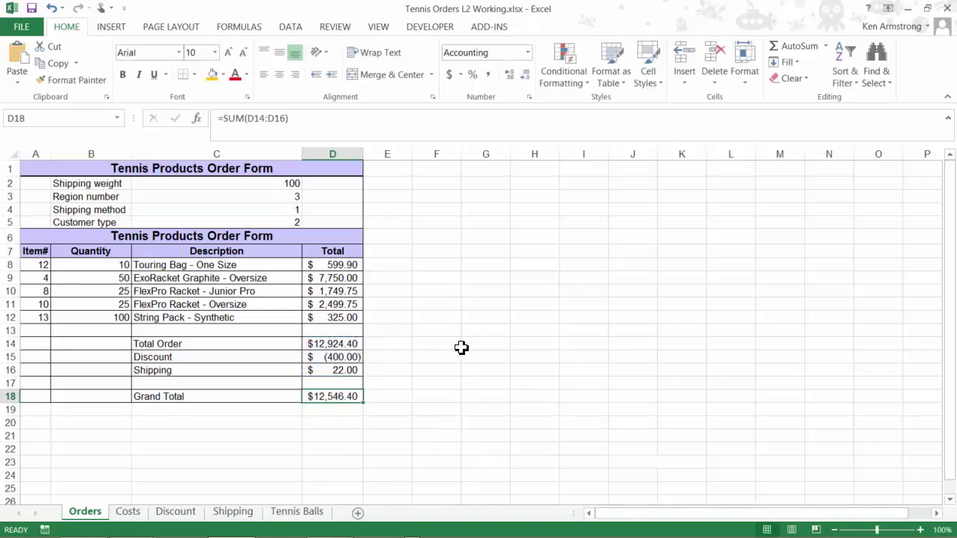